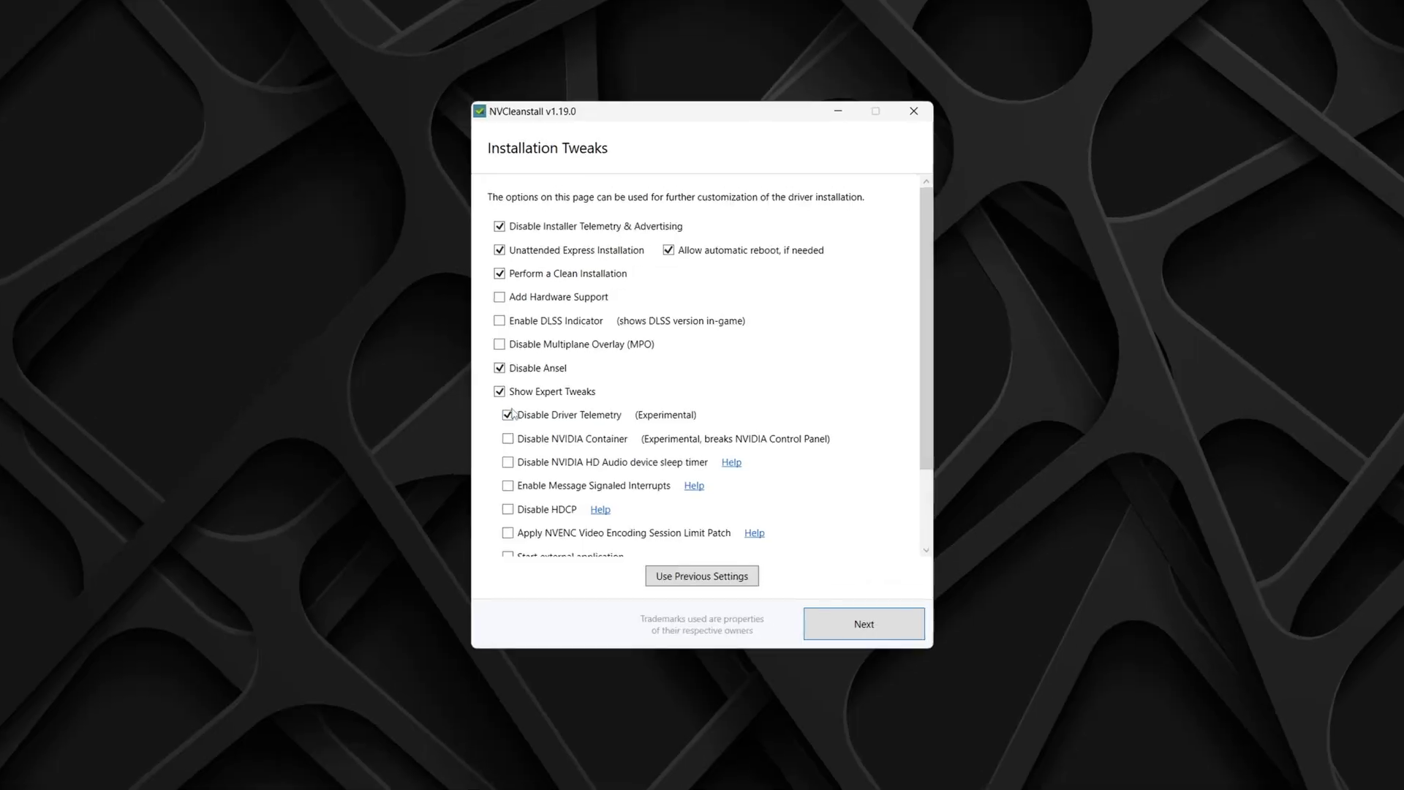
# Step: Search Google for NVCleanstall and download the installer from TechPowerUp's UK-1 server
pyautogui.scroll(-2, 521, 415)
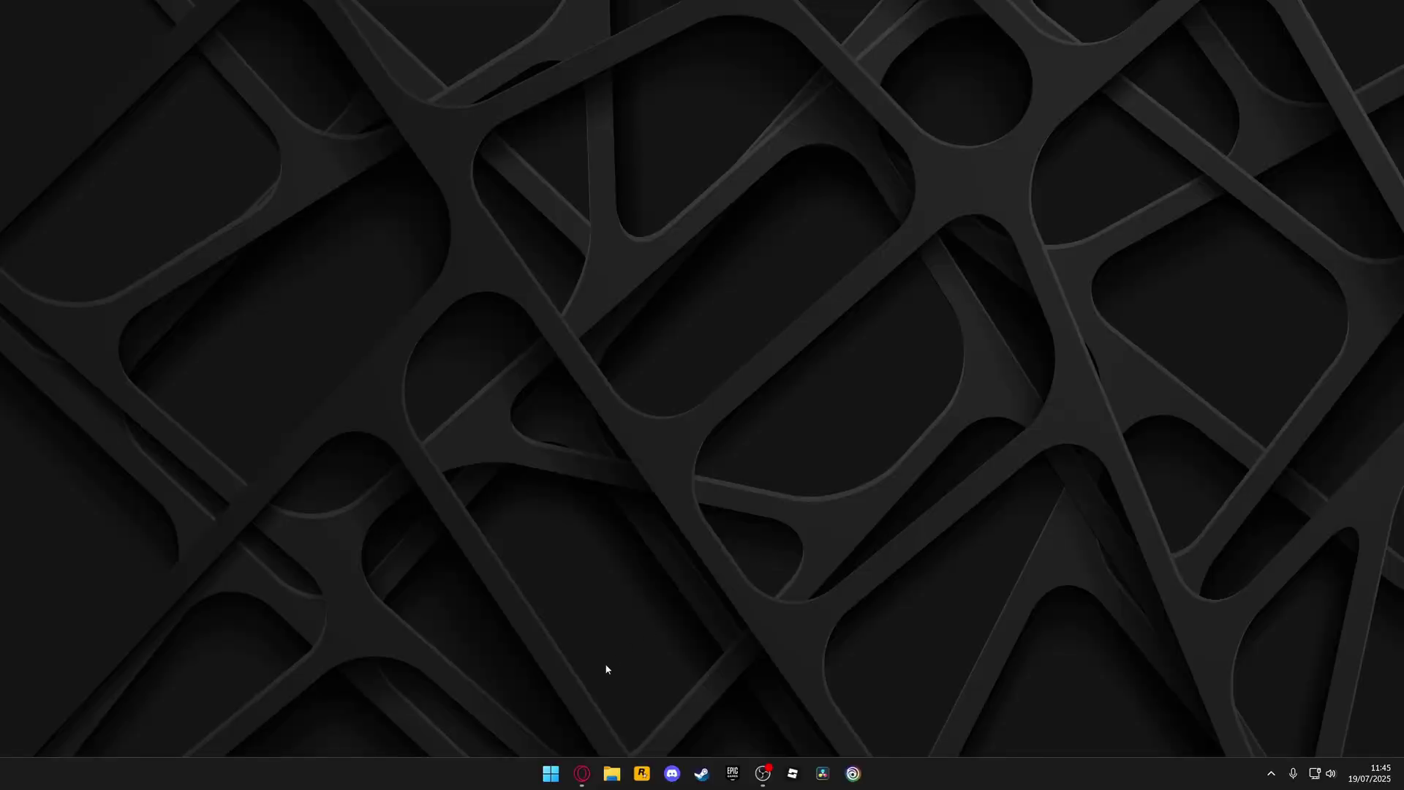
pyautogui.click(656, 731)
pyautogui.click(712, 133)
pyautogui.write('nvcle')
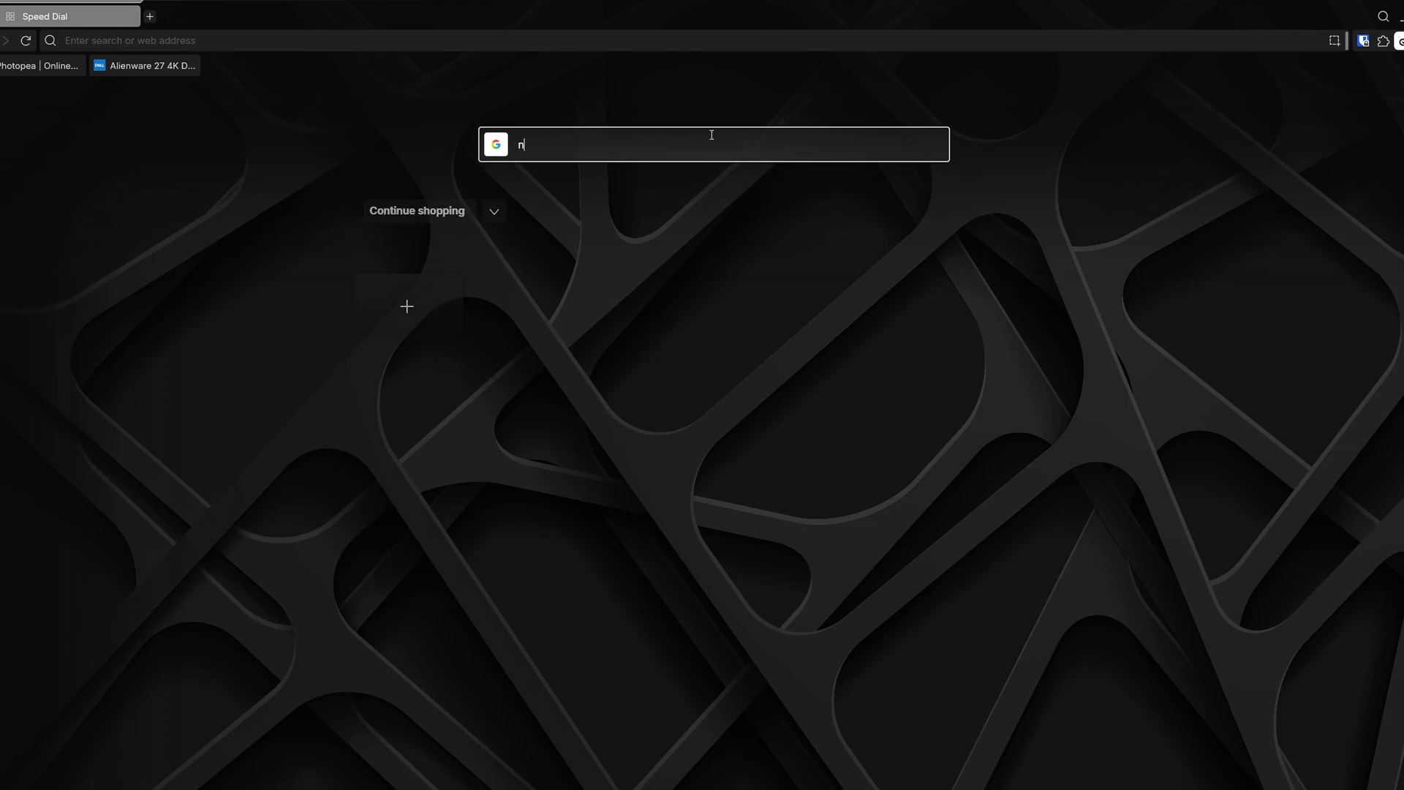
pyautogui.write('anst')
pyautogui.press('Return')
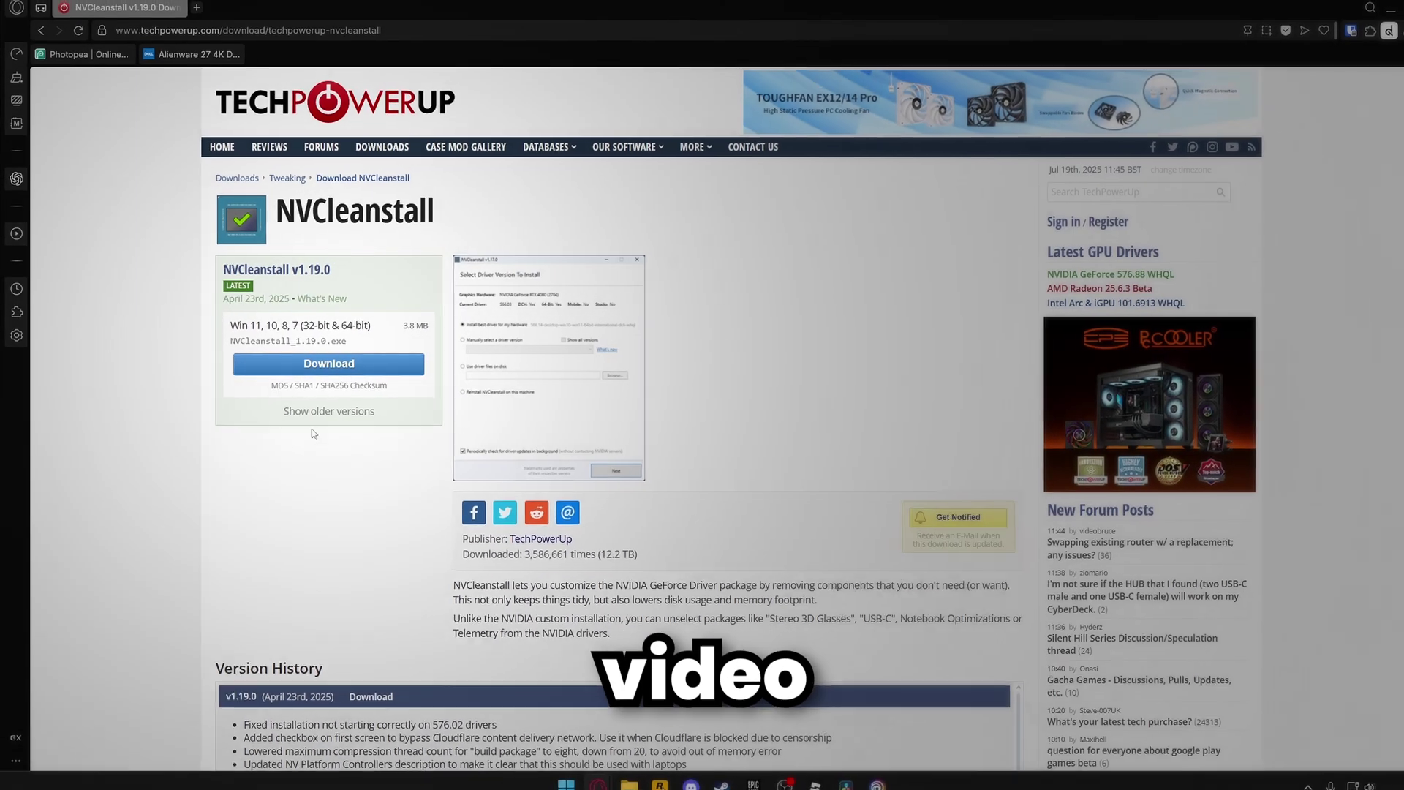
pyautogui.click(315, 366)
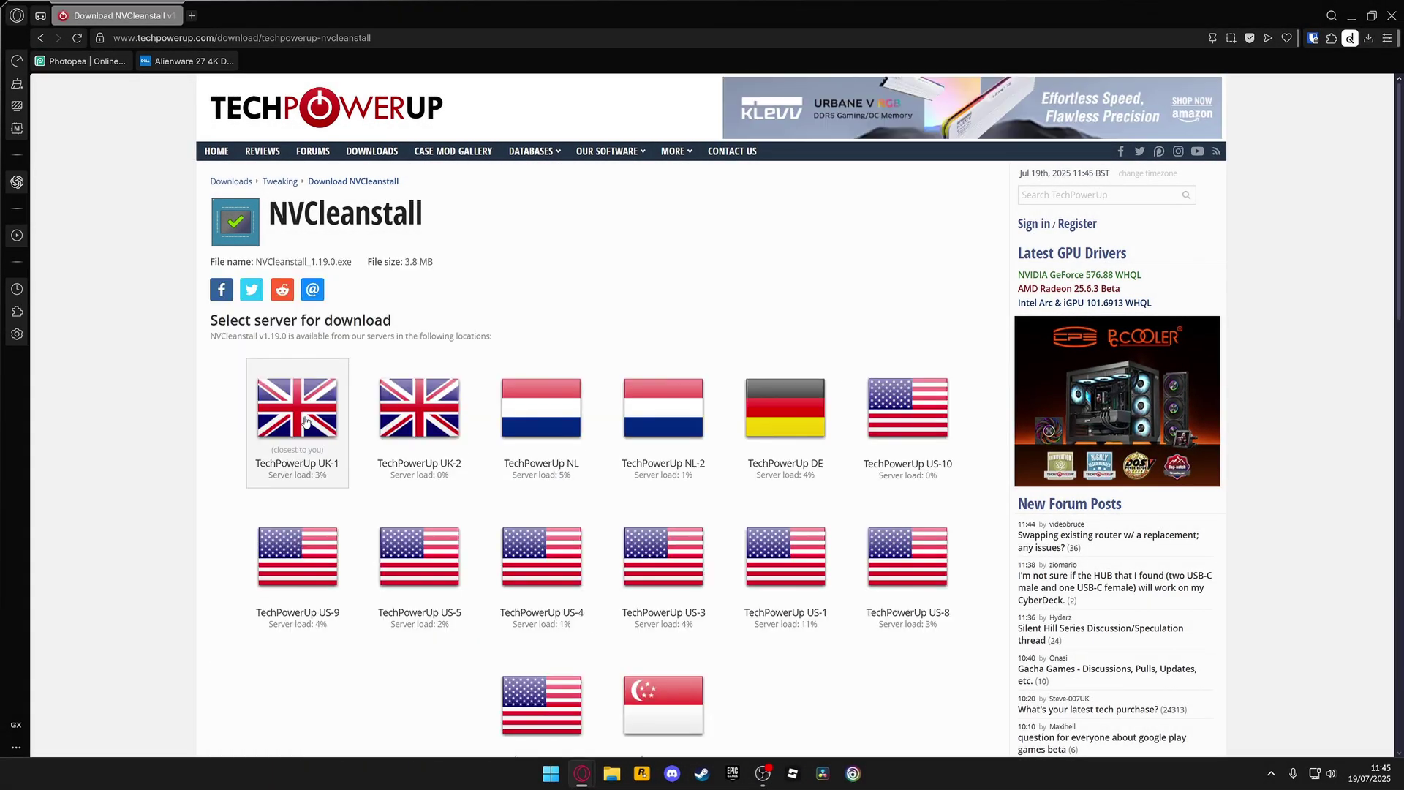
pyautogui.click(305, 422)
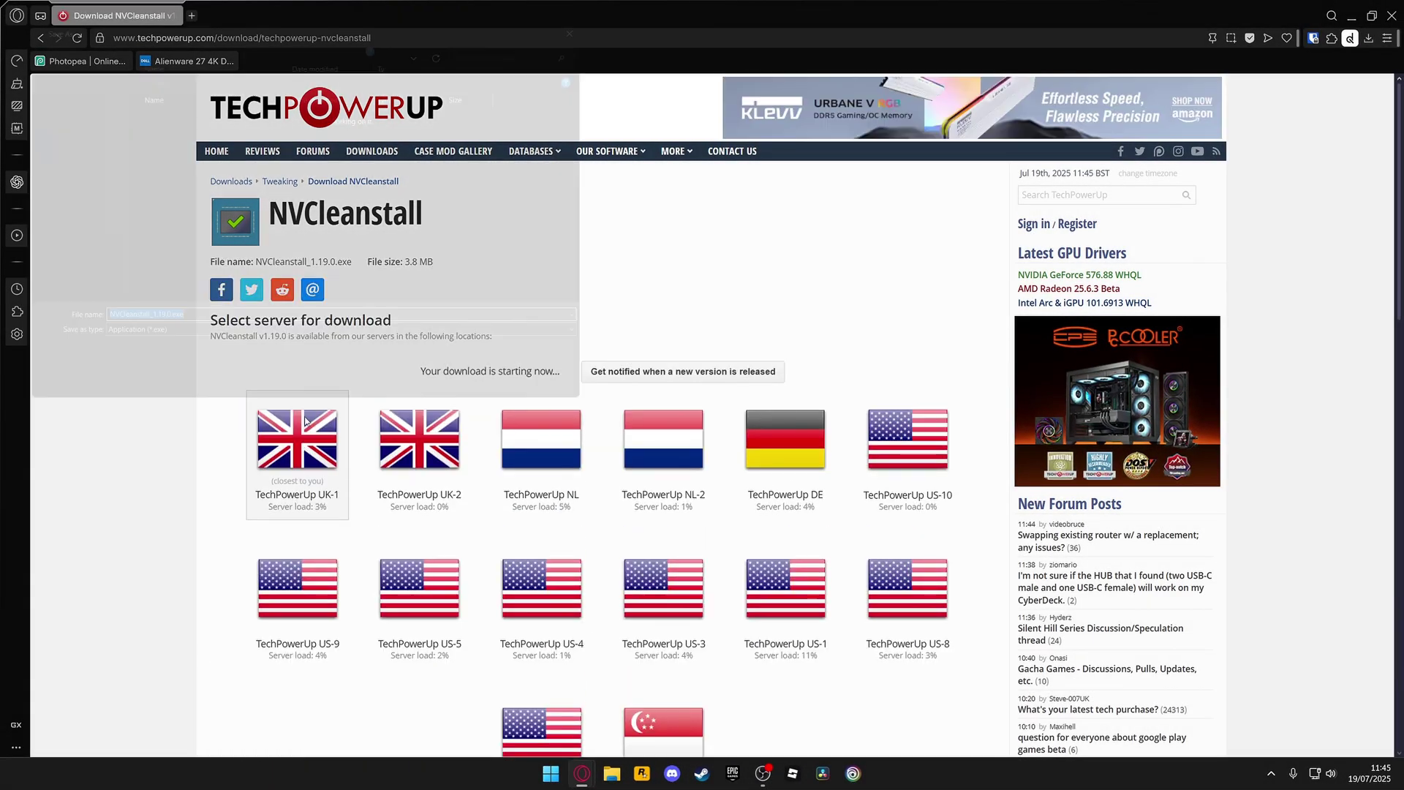
pyautogui.click(524, 408)
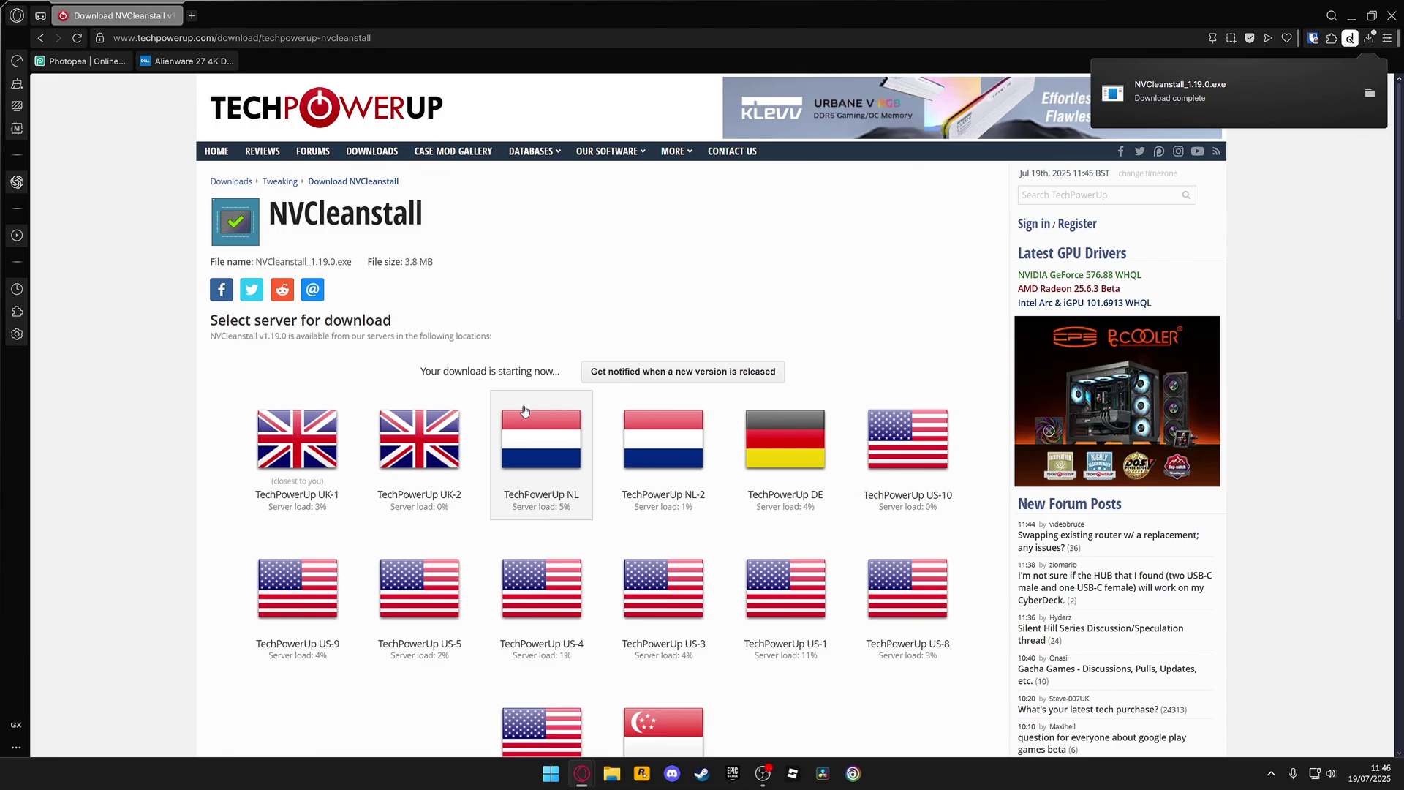
# Step: Launch NVCleanstall_1.19.0.exe from the Downloads folder
pyautogui.click(1350, 15)
pyautogui.press('super+e')
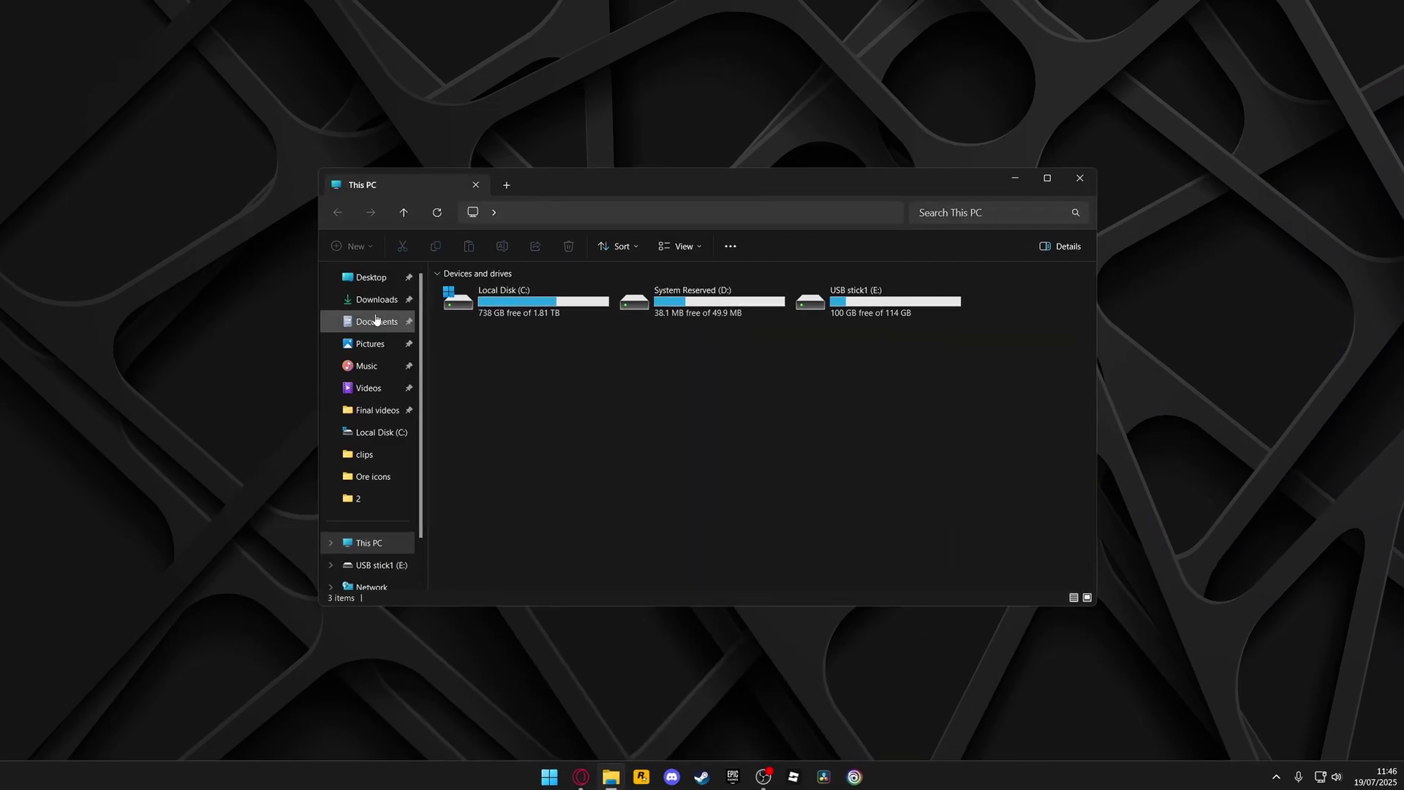
pyautogui.click(380, 311)
pyautogui.click(439, 301)
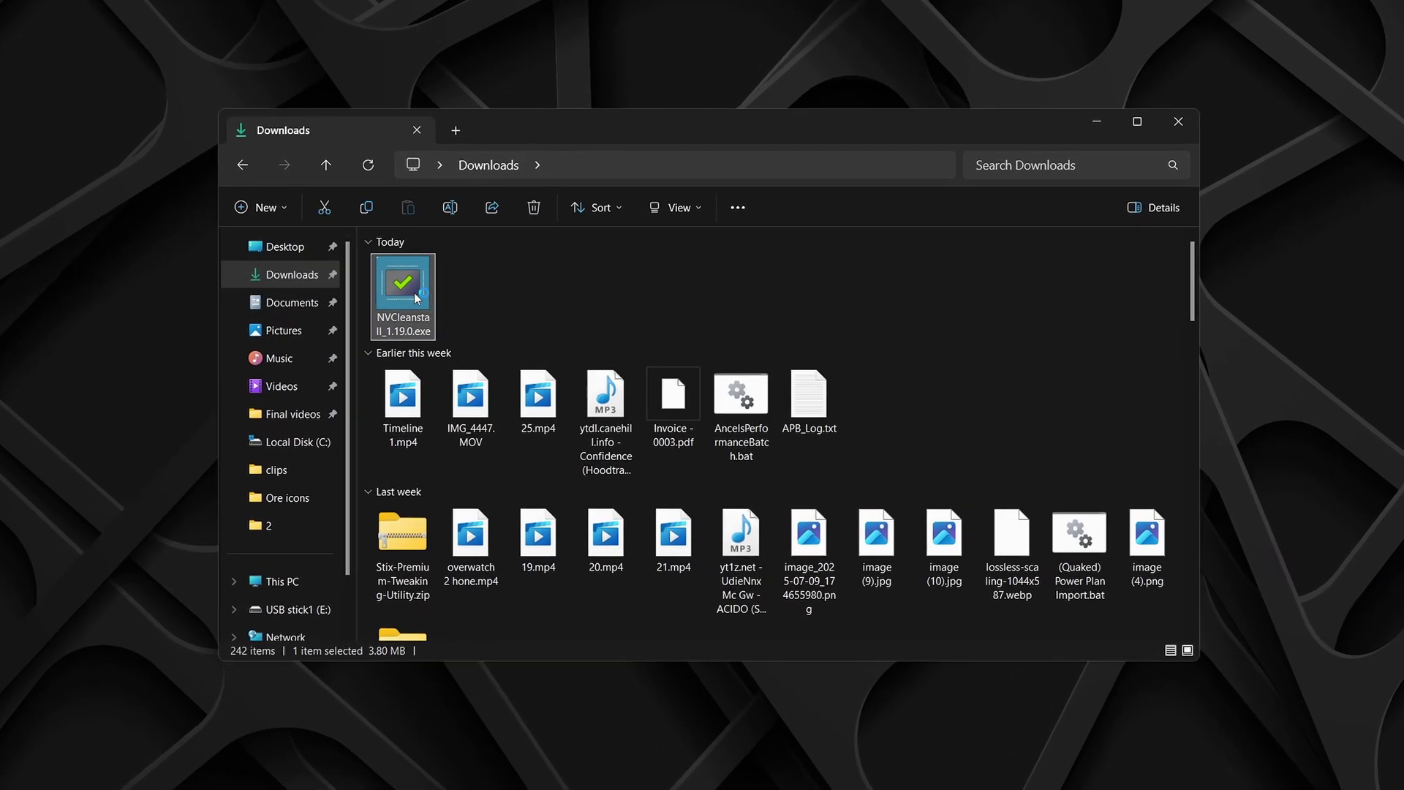
pyautogui.doubleClick(414, 292)
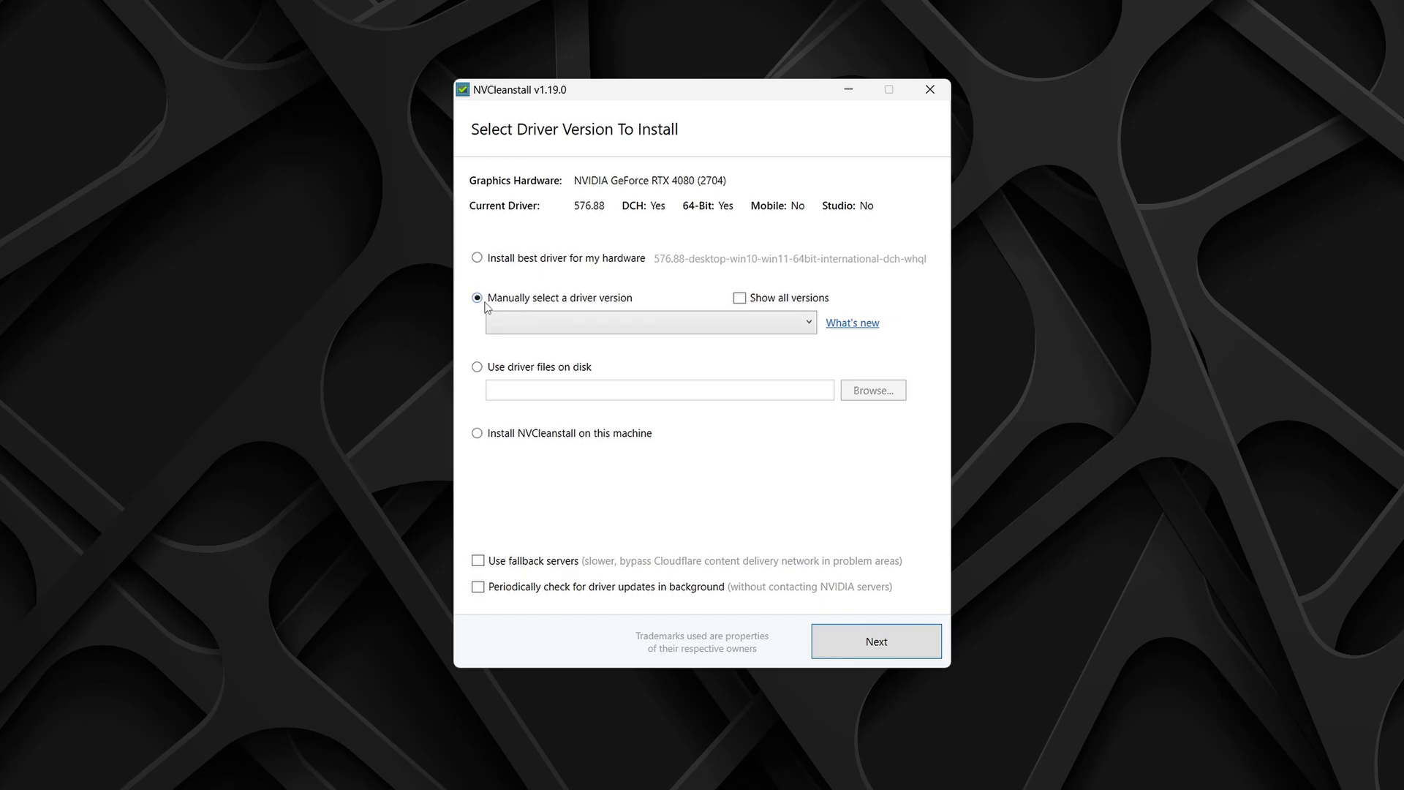
# Step: Choose driver 576.88 (Windows 10/11, 64 bit, Desktop DCH) manually and continue to the components page
pyautogui.click(588, 323)
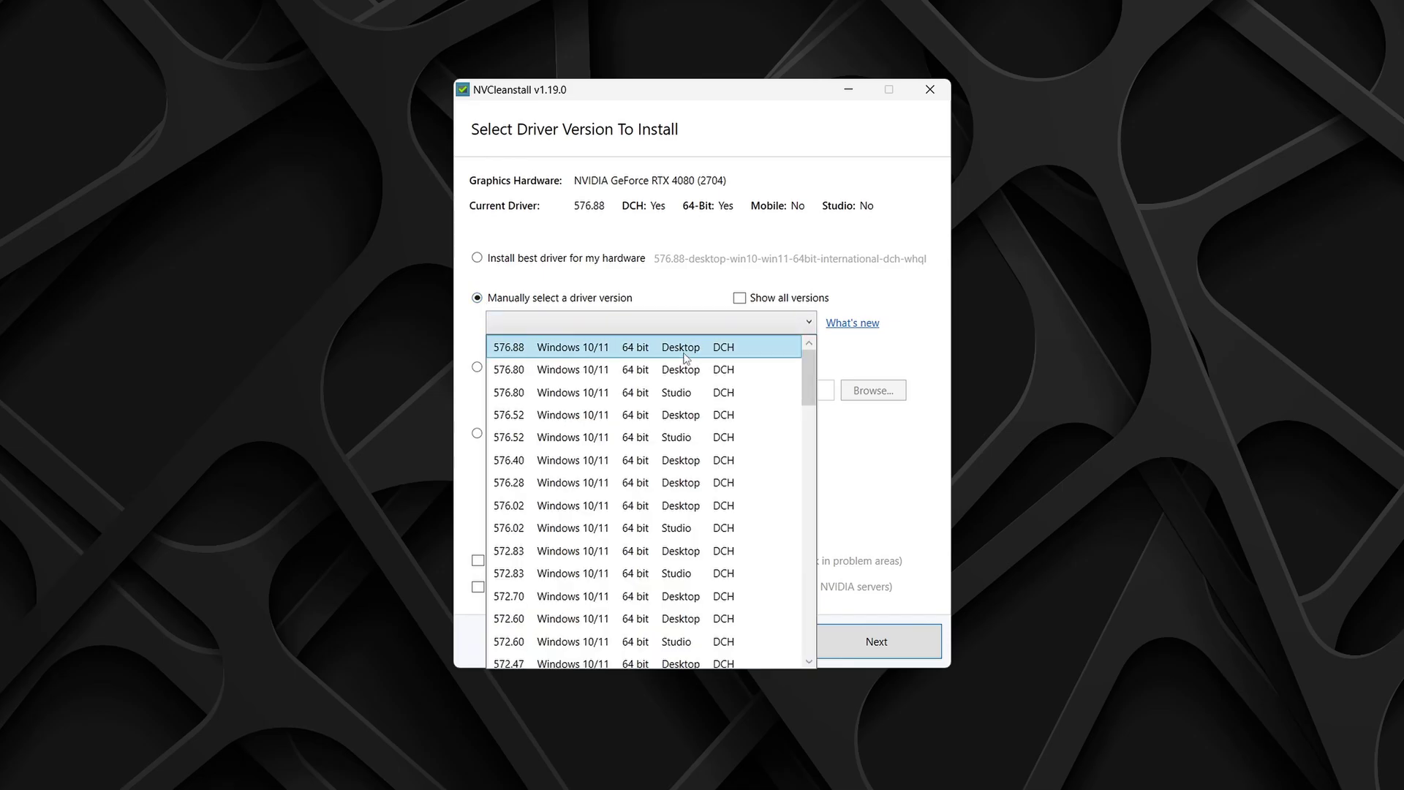
pyautogui.click(550, 348)
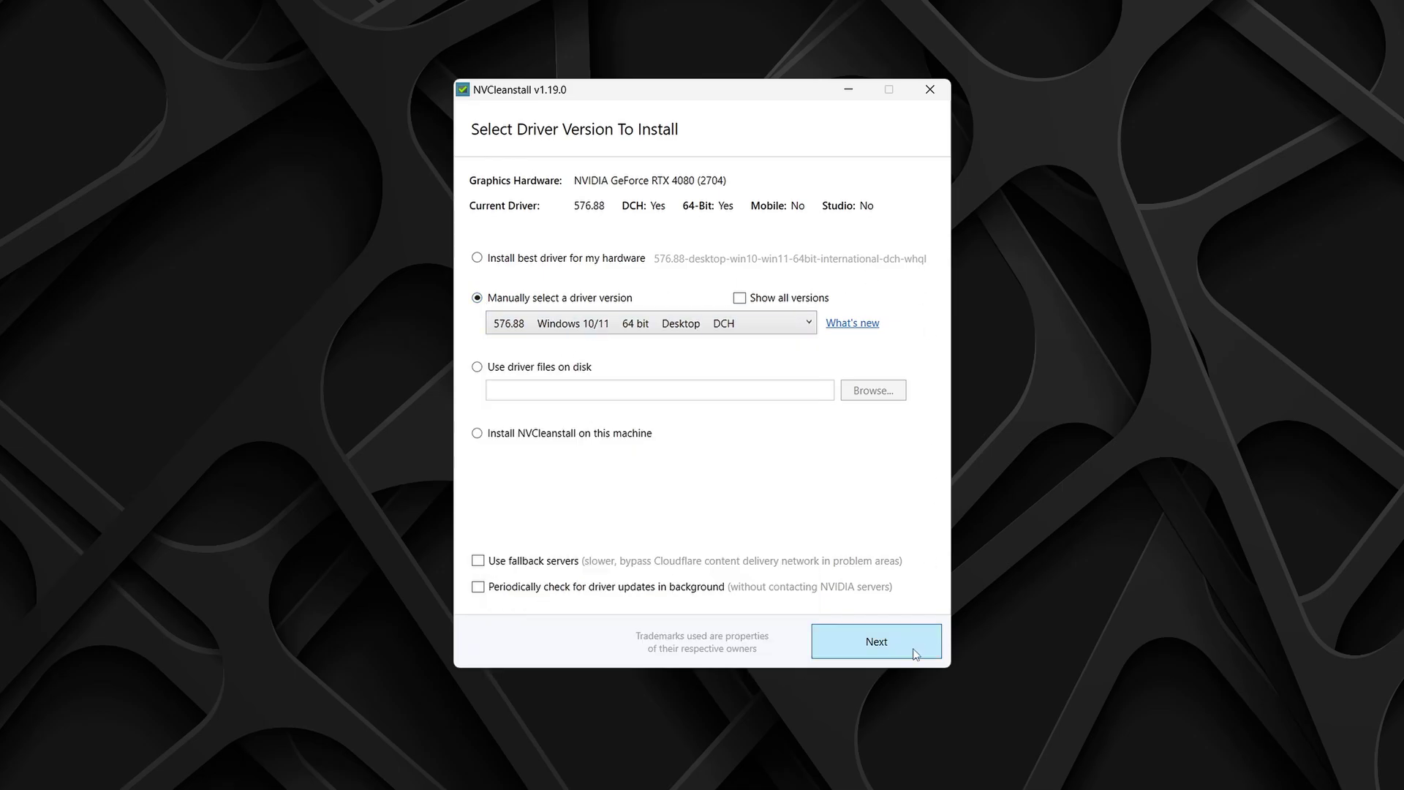
pyautogui.click(885, 650)
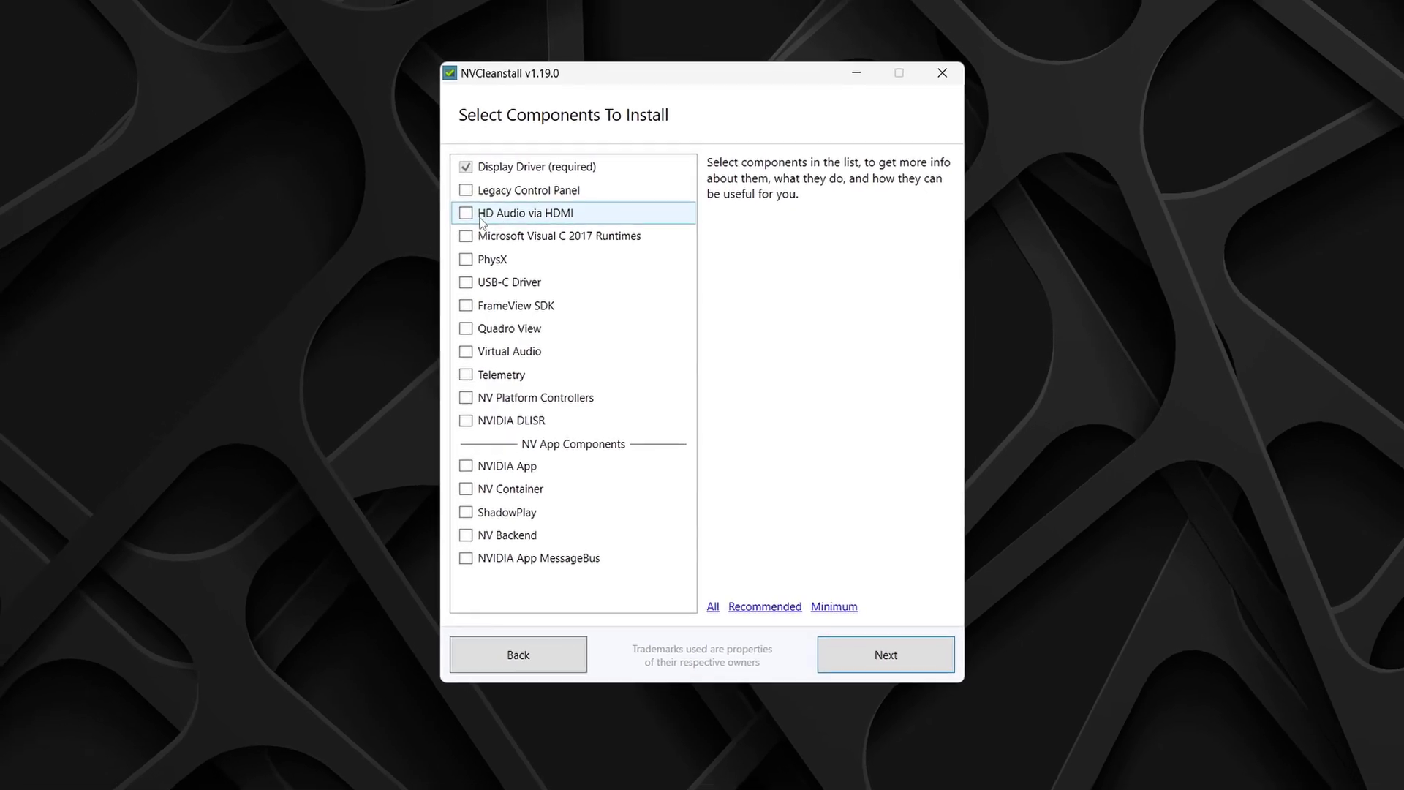
# Step: Leave HD Audio, NVIDIA App and ShadowPlay unticked, keeping only Display Driver, and continue
pyautogui.click(466, 216)
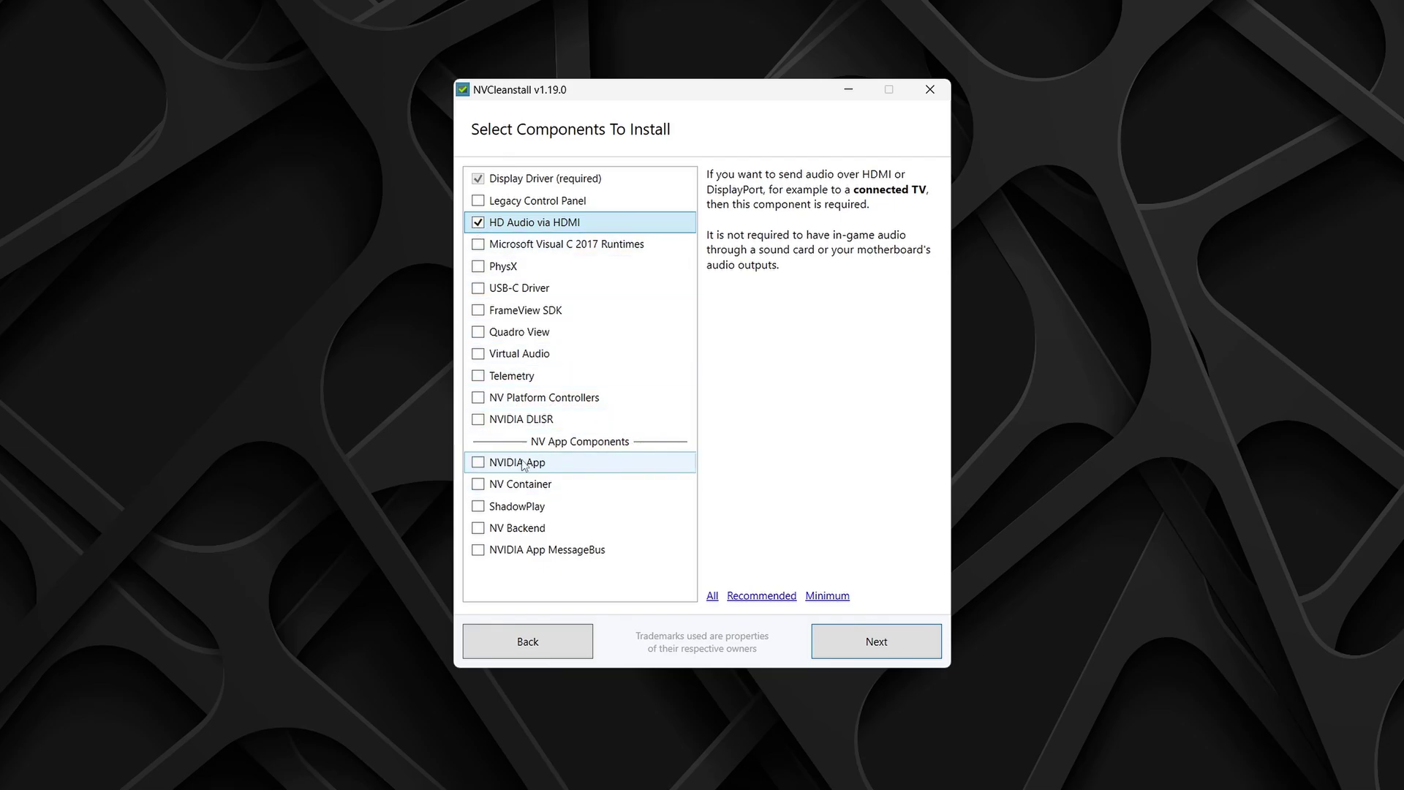
pyautogui.click(477, 462)
pyautogui.click(477, 508)
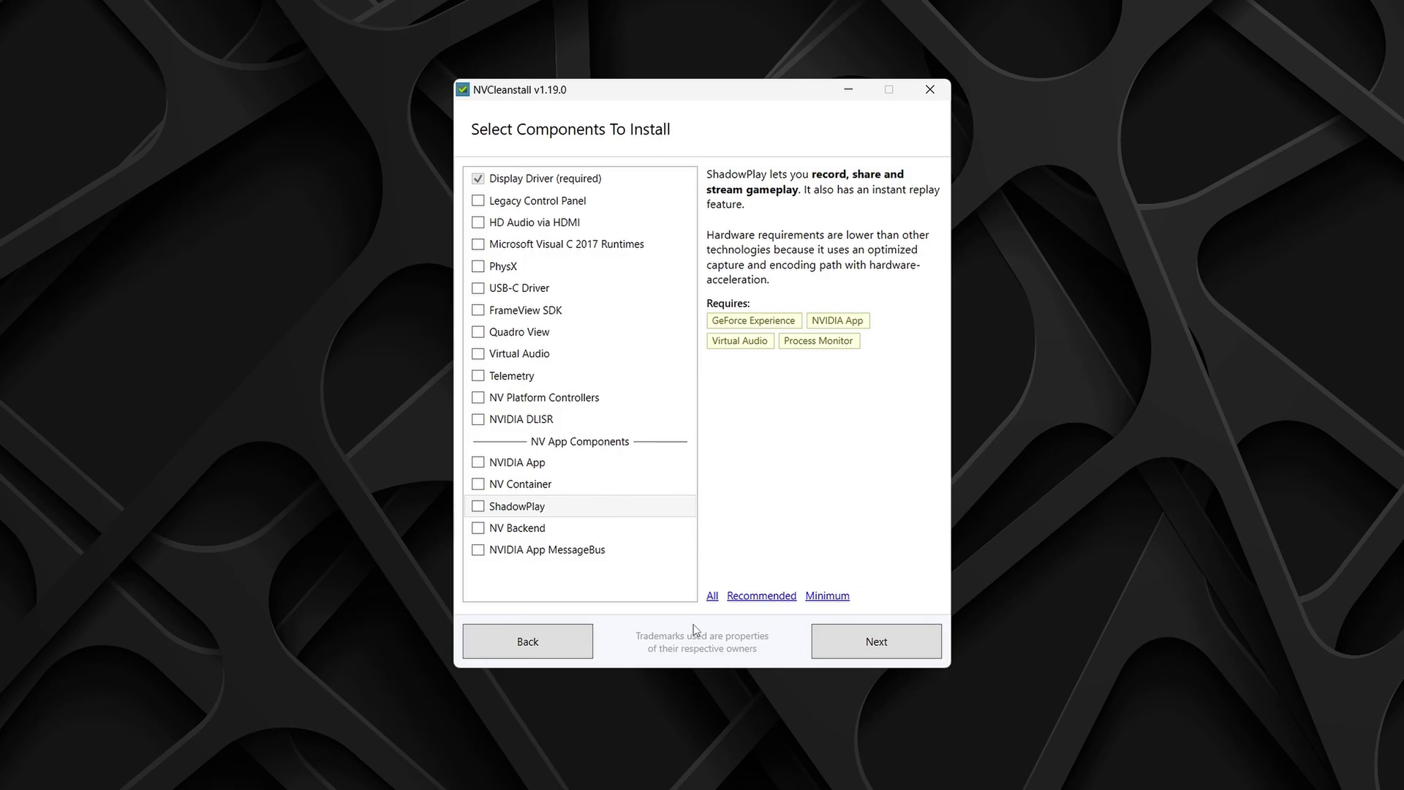
pyautogui.click(882, 654)
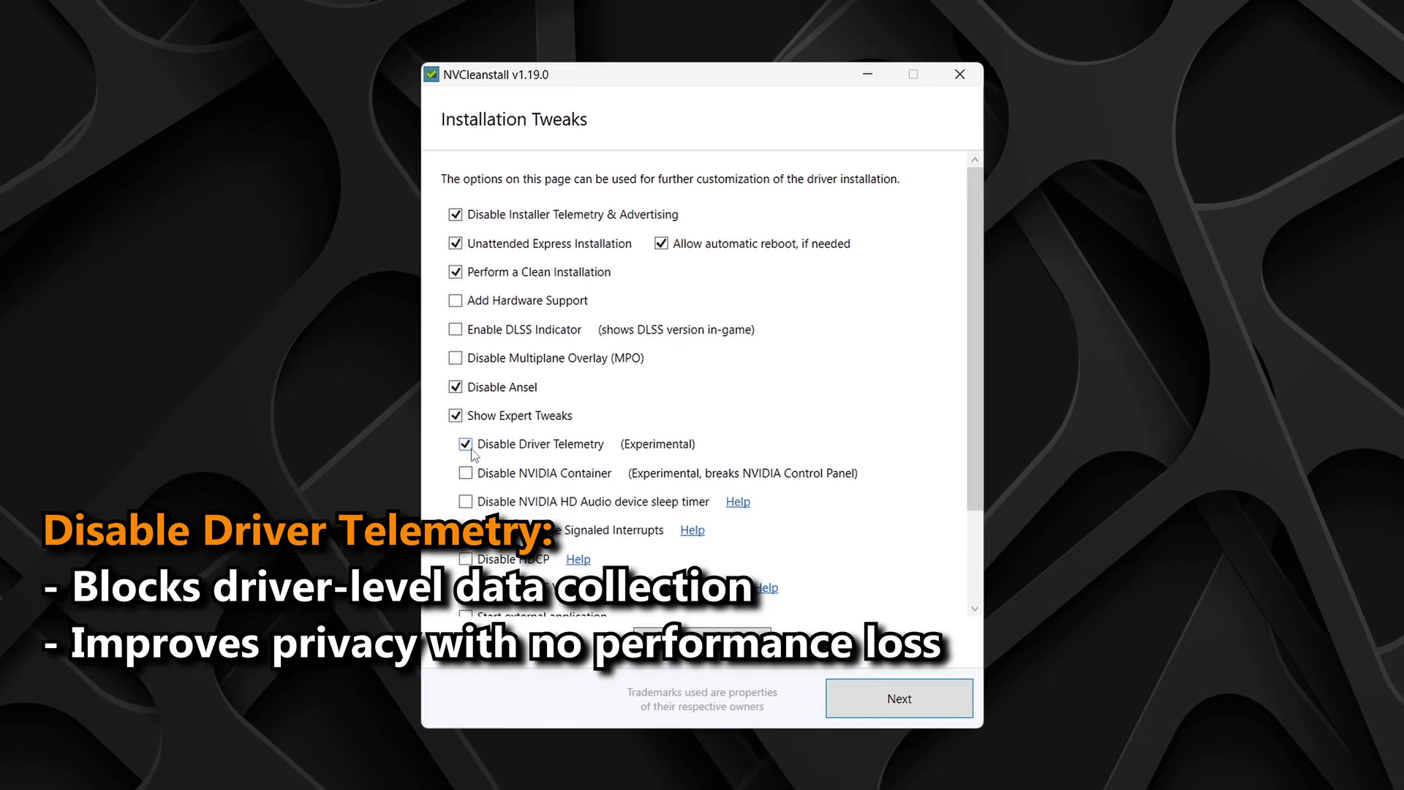
# Step: Tick HD Audio sleep timer, Message Signaled Interrupts, Disable HDCP and Easy-Anti-Cheat options, then build the installer
pyautogui.scroll(-3, 486, 413)
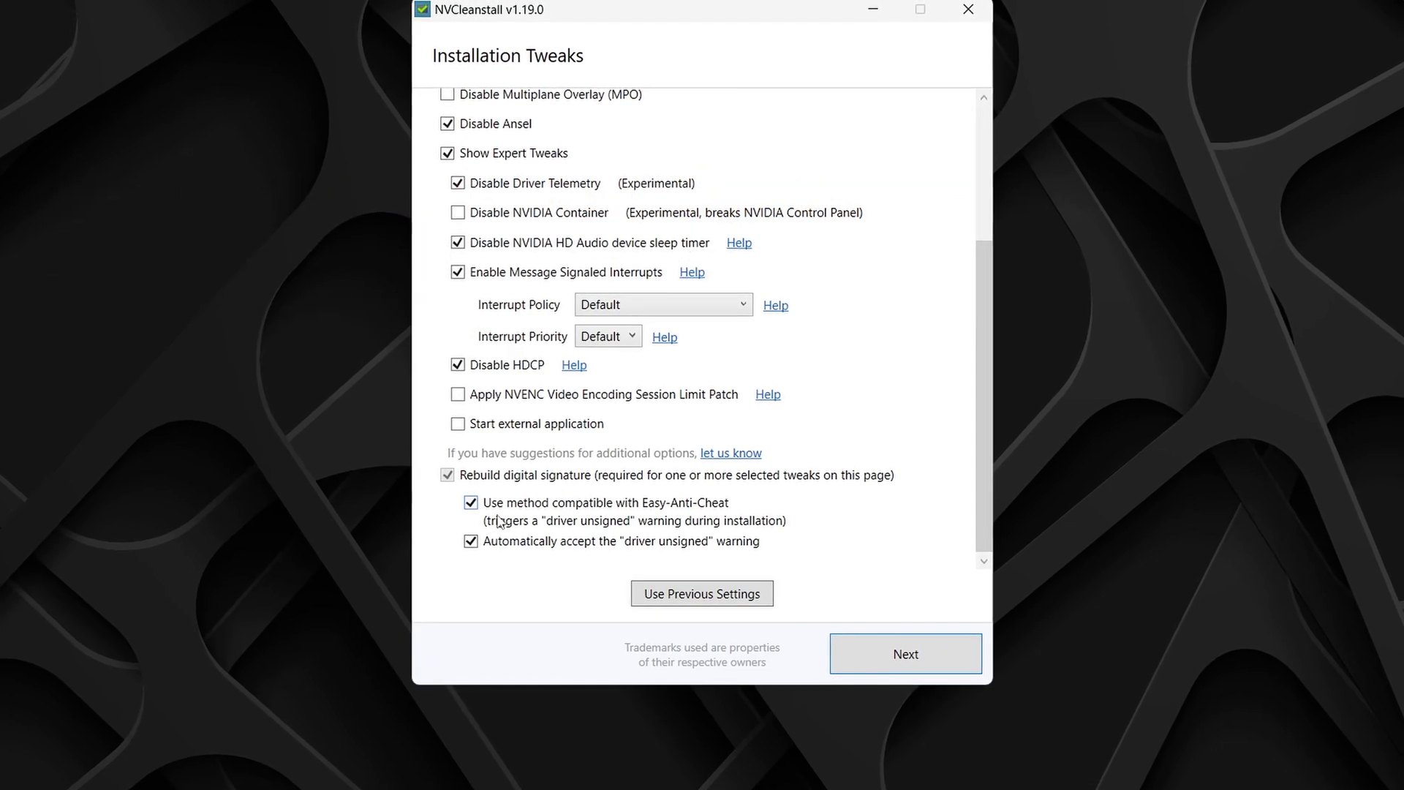
pyautogui.click(901, 663)
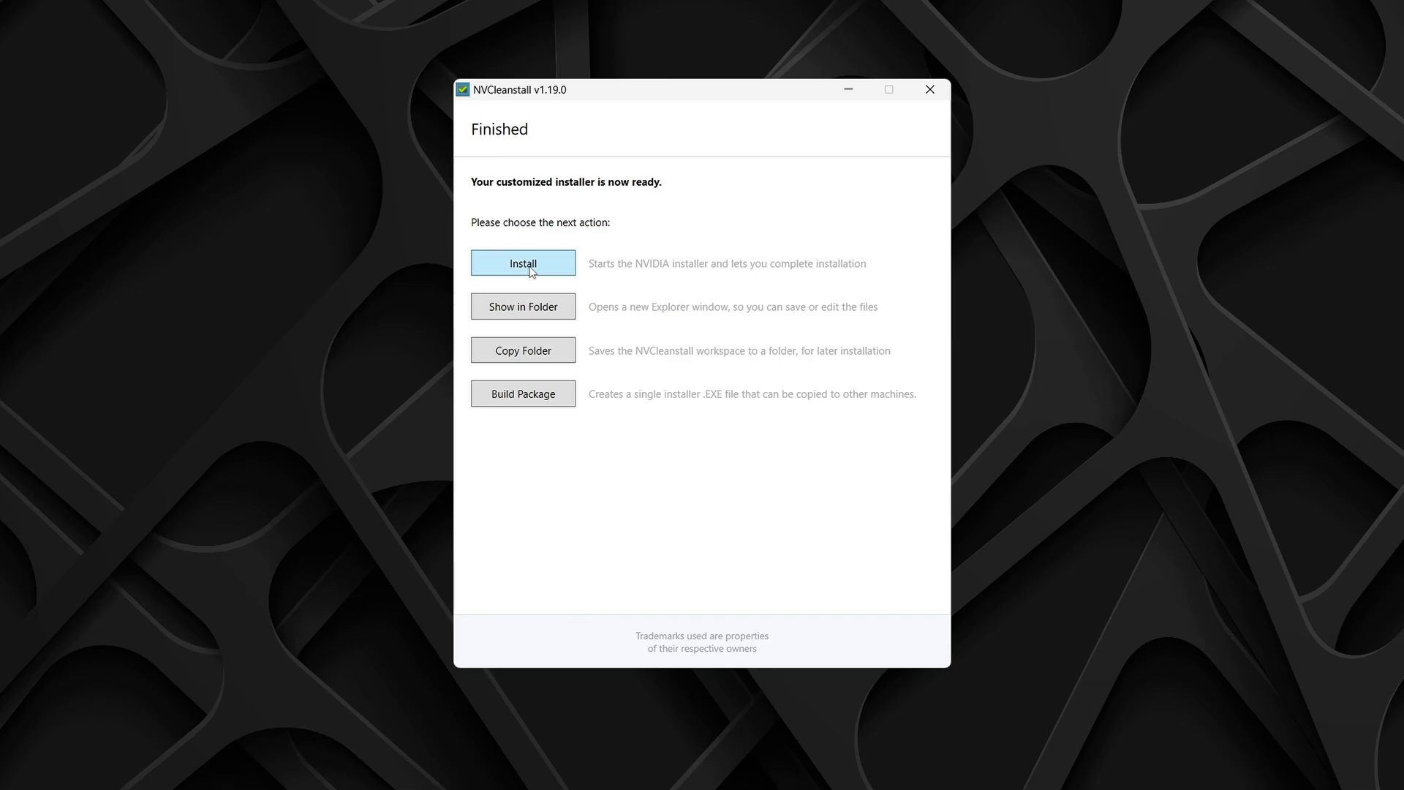
# Step: Start installing the customised 576.88 driver from the Finished page
pyautogui.click(530, 271)
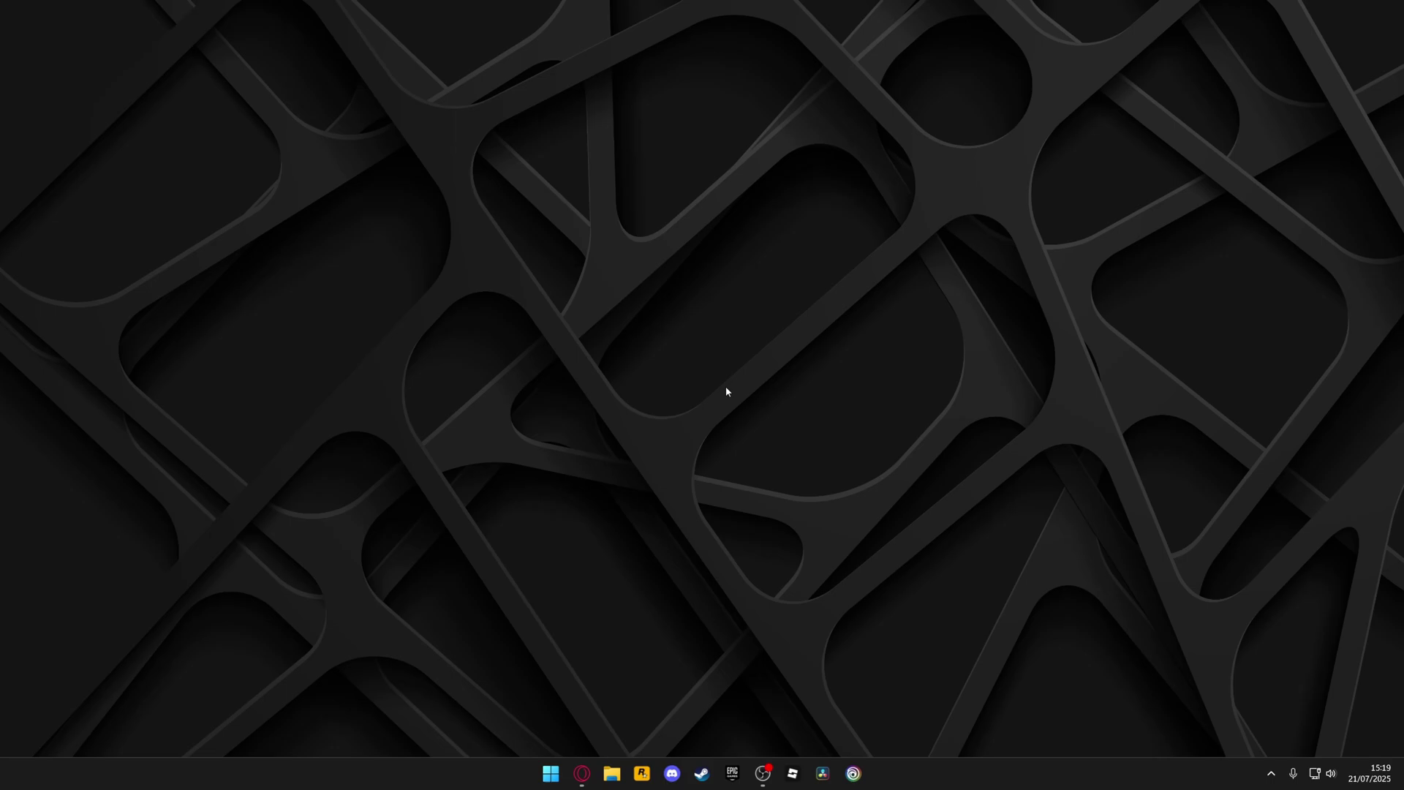
# Step: Check hardware-accelerated GPU scheduling in the default graphics settings
pyautogui.rightClick(726, 390)
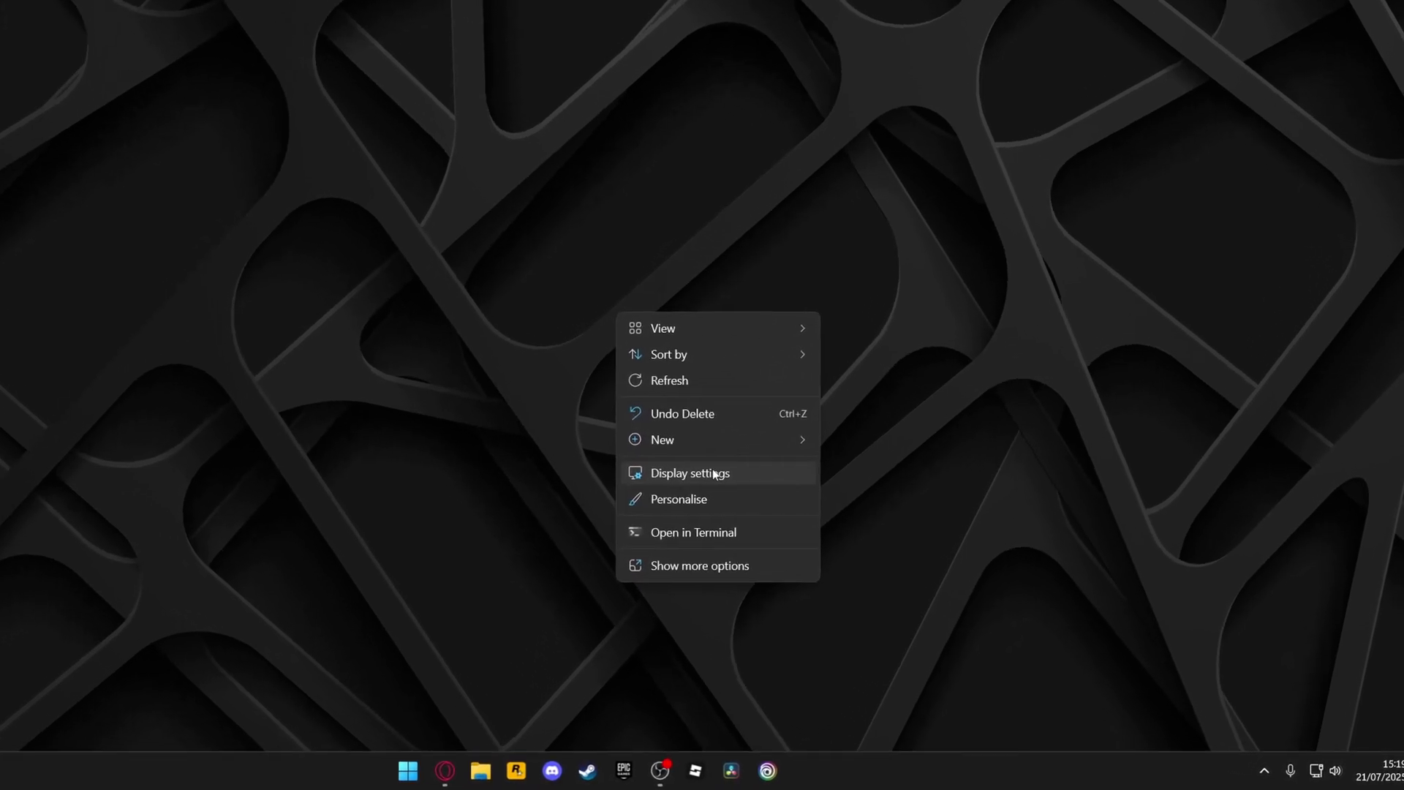
pyautogui.click(696, 463)
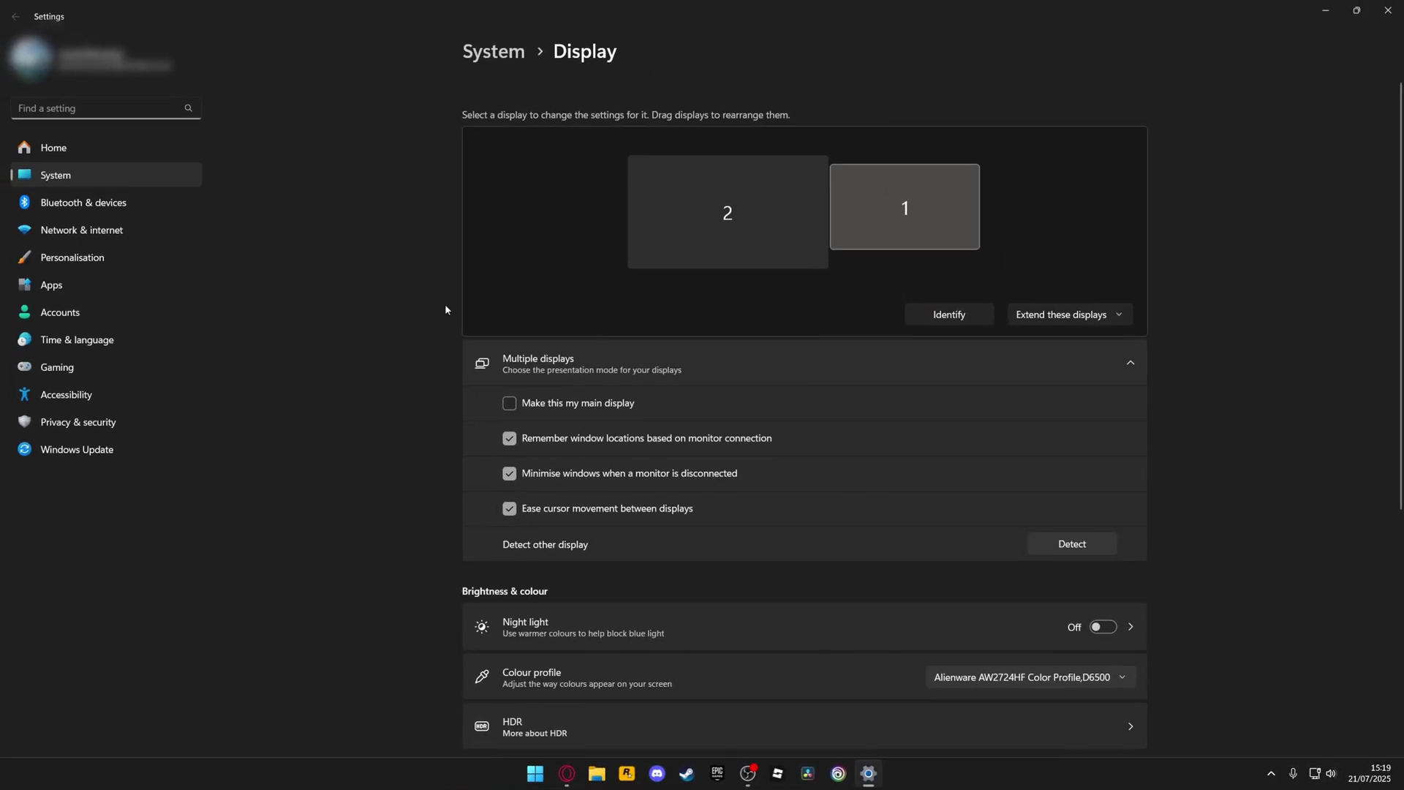
pyautogui.scroll(-5, 439, 511)
pyautogui.click(689, 667)
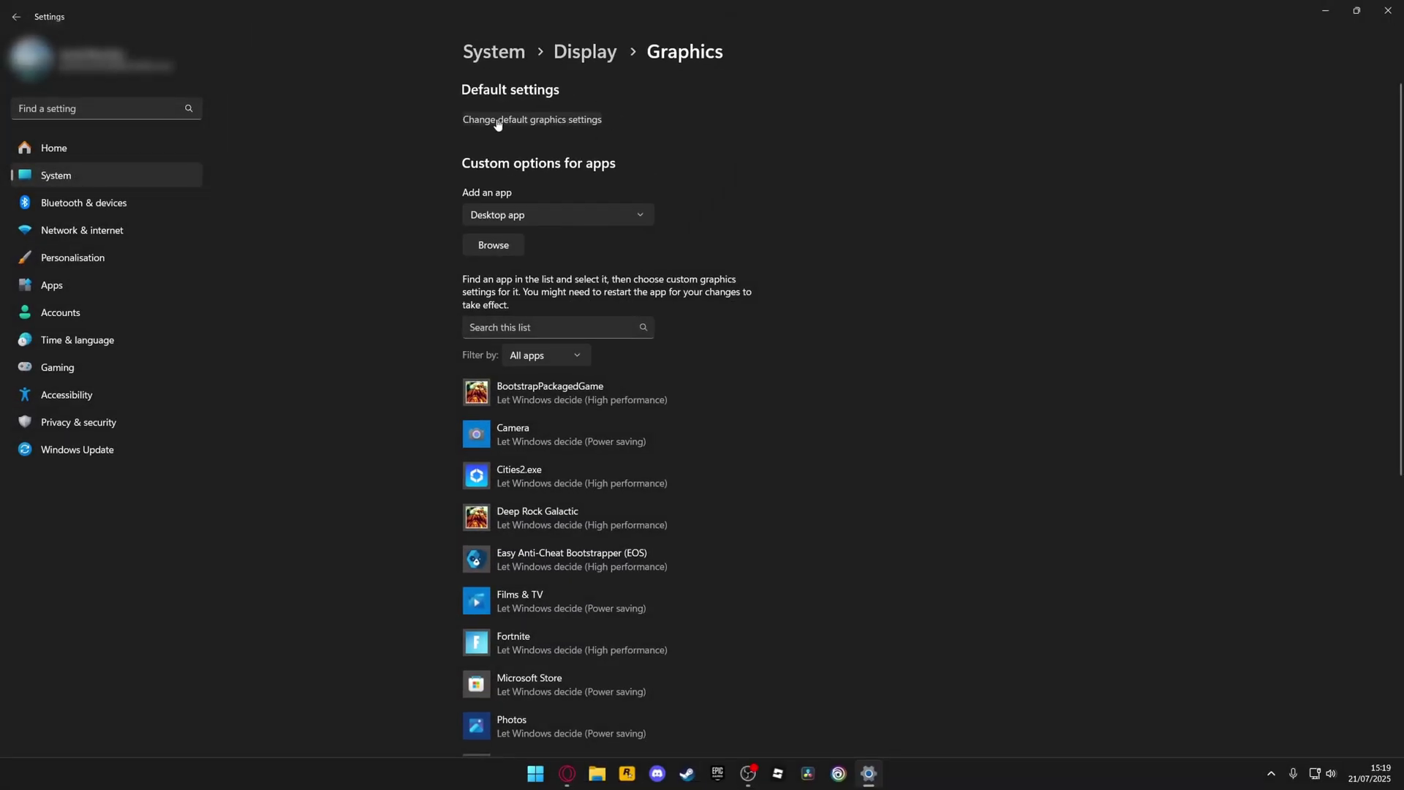
pyautogui.click(497, 121)
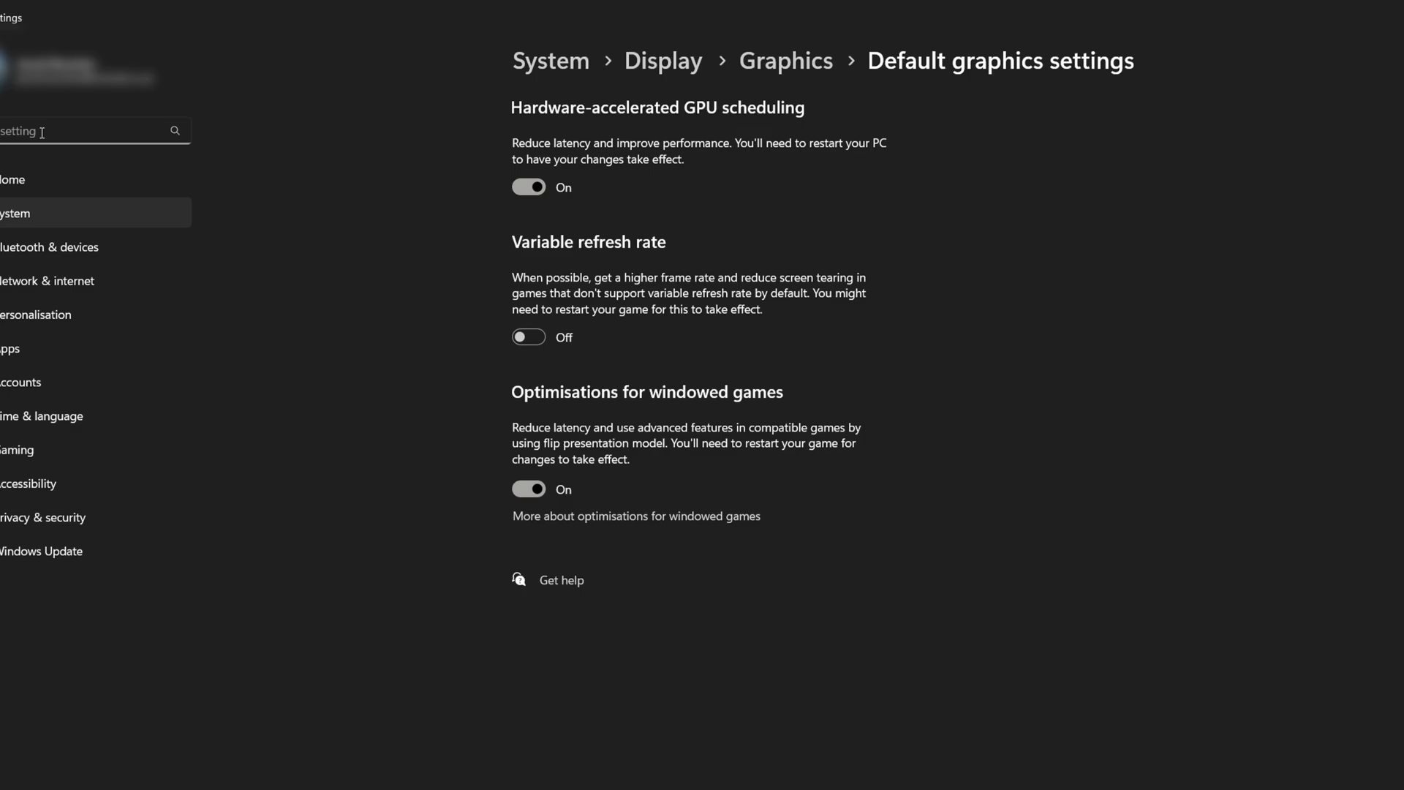
# Step: Find Game Mode, confirm it is On, and close Settings
pyautogui.write('Game ')
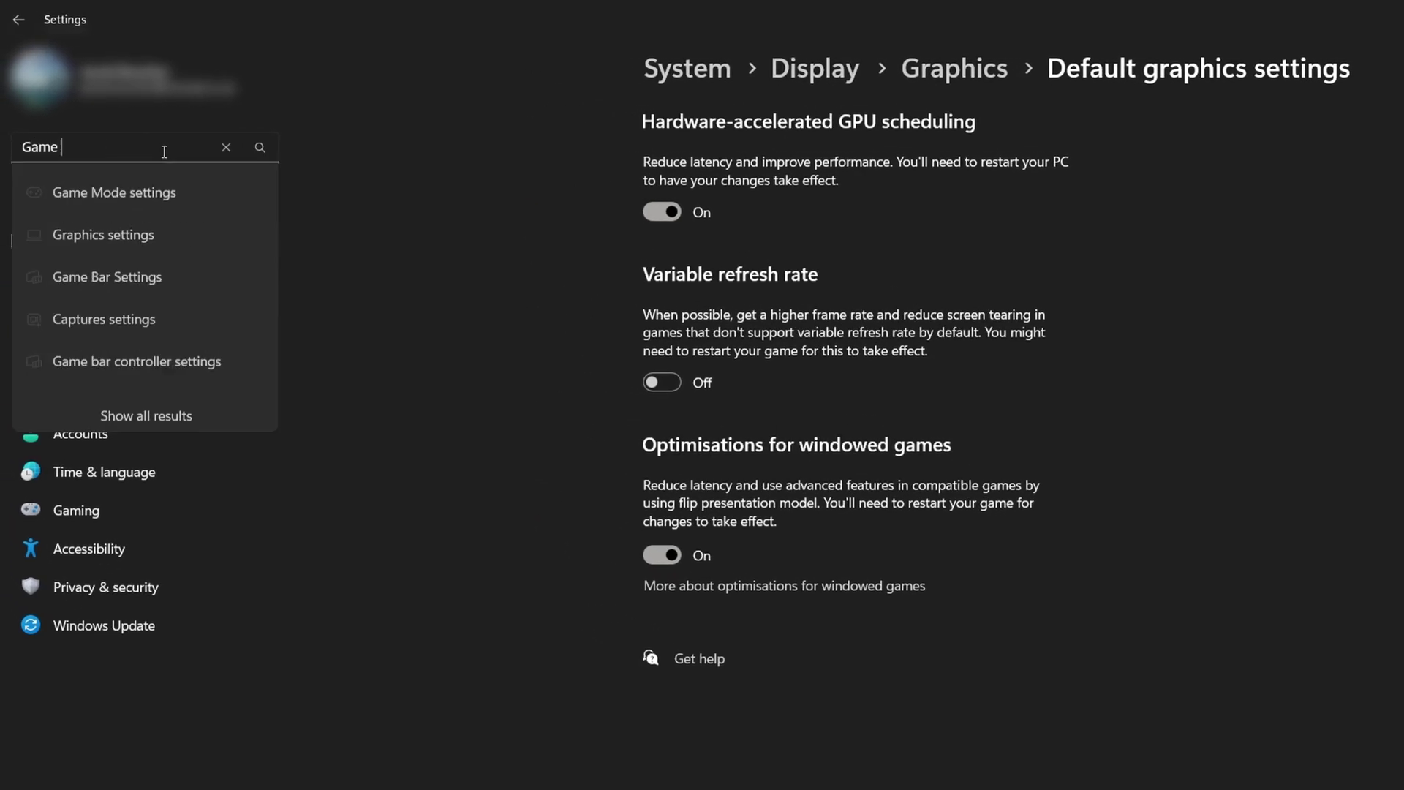
pyautogui.write('Mode')
pyautogui.click(125, 186)
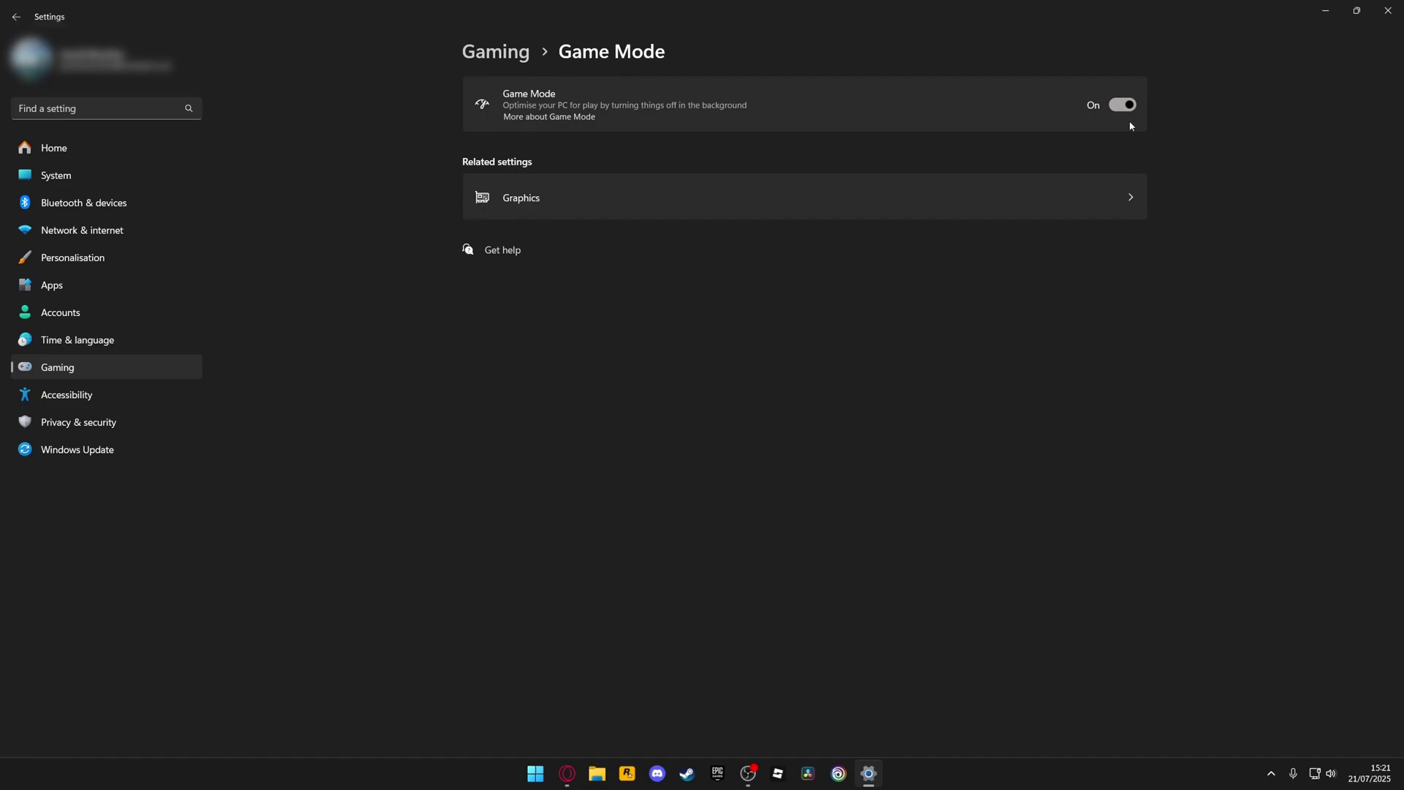
pyautogui.click(1388, 12)
# Step: Launch NVIDIA Control Panel from the desktop menu and go to Manage 3D settings
pyautogui.rightClick(717, 399)
pyautogui.moveTo(840, 403)
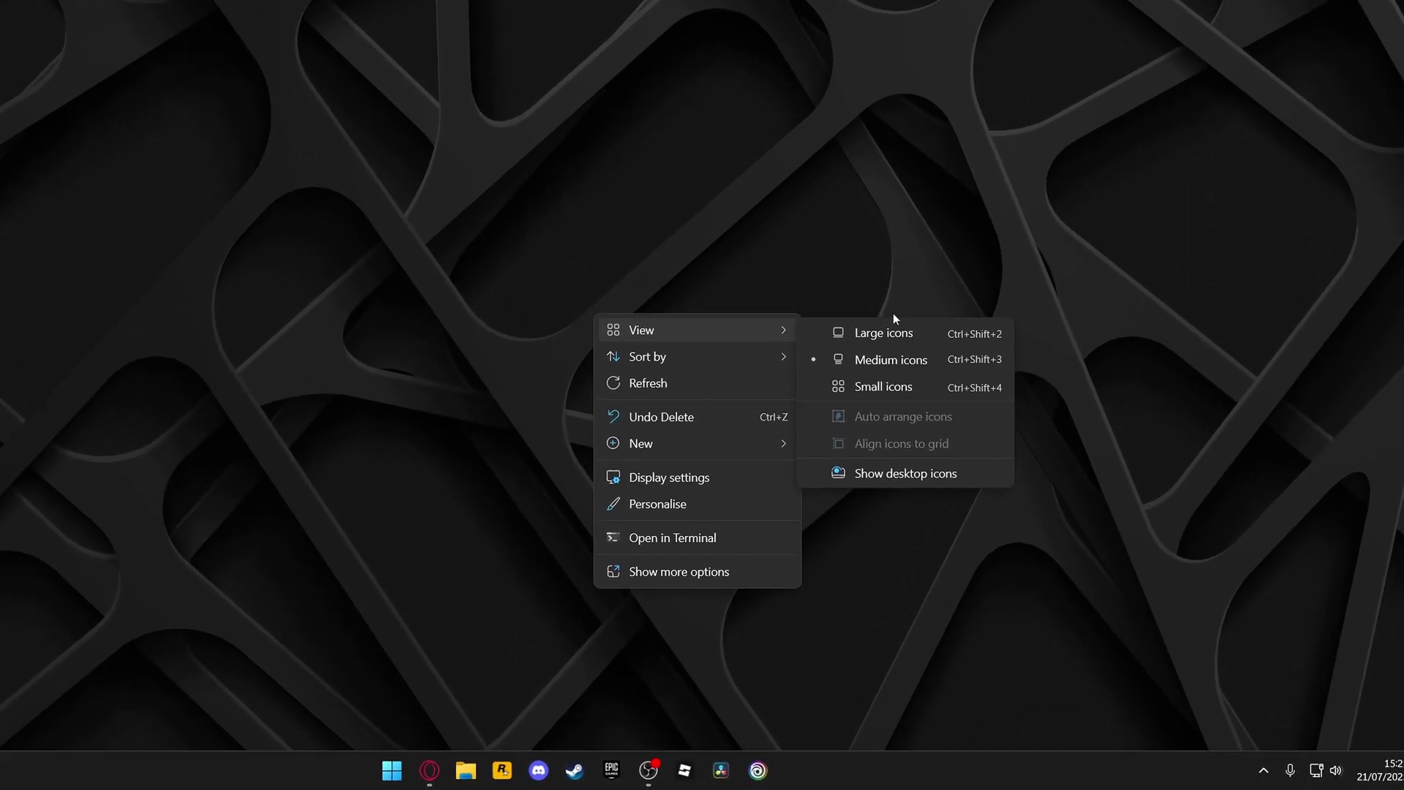
pyautogui.click(661, 572)
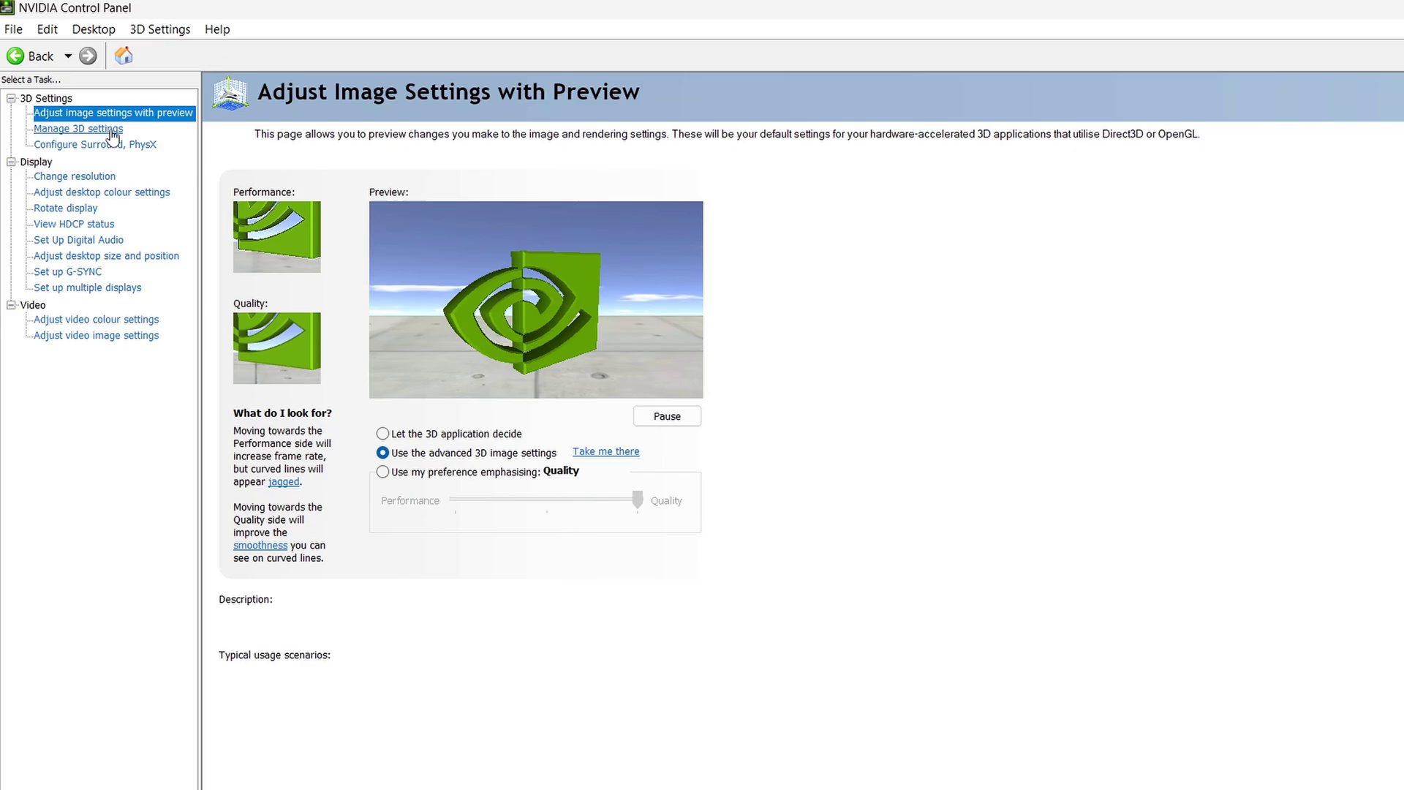
pyautogui.click(73, 130)
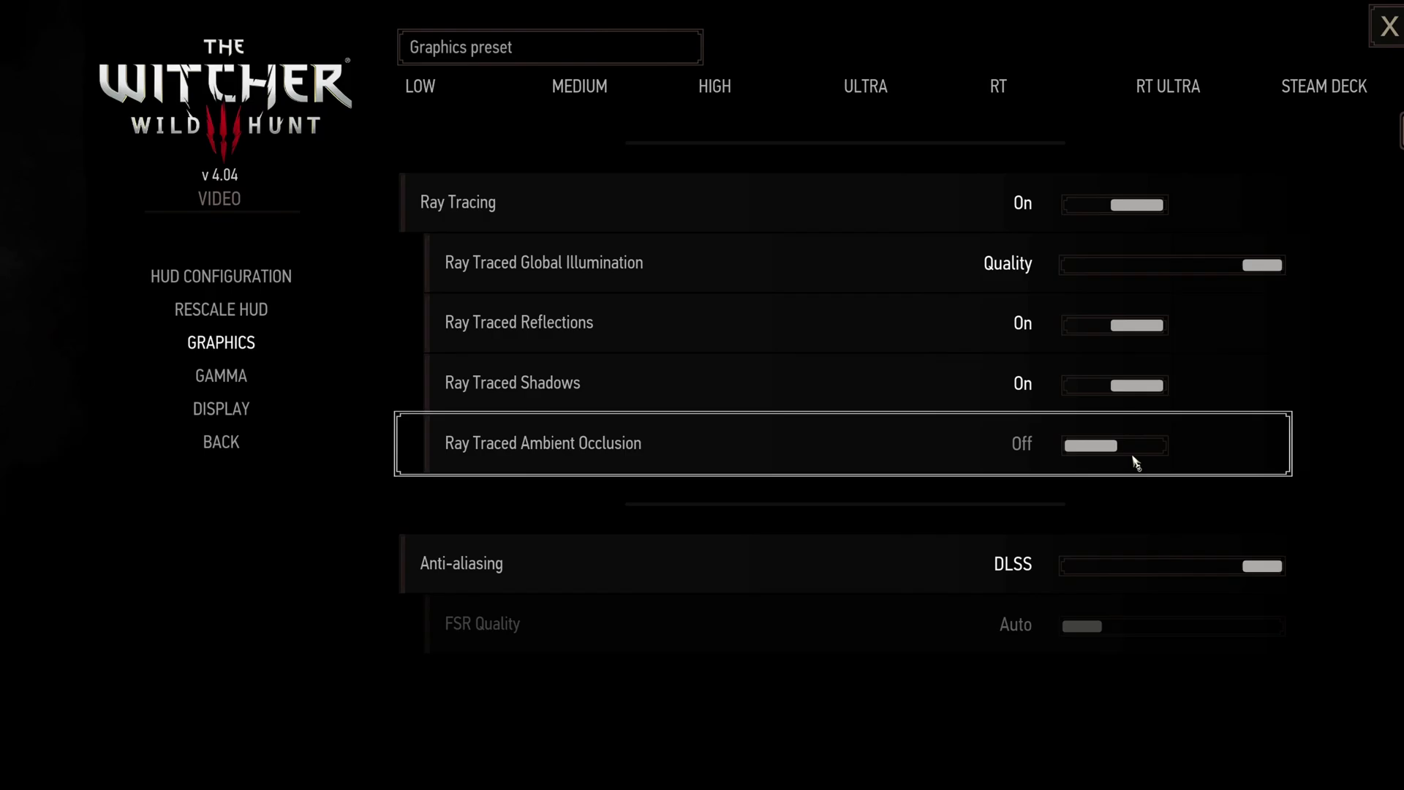
pyautogui.click(1137, 458)
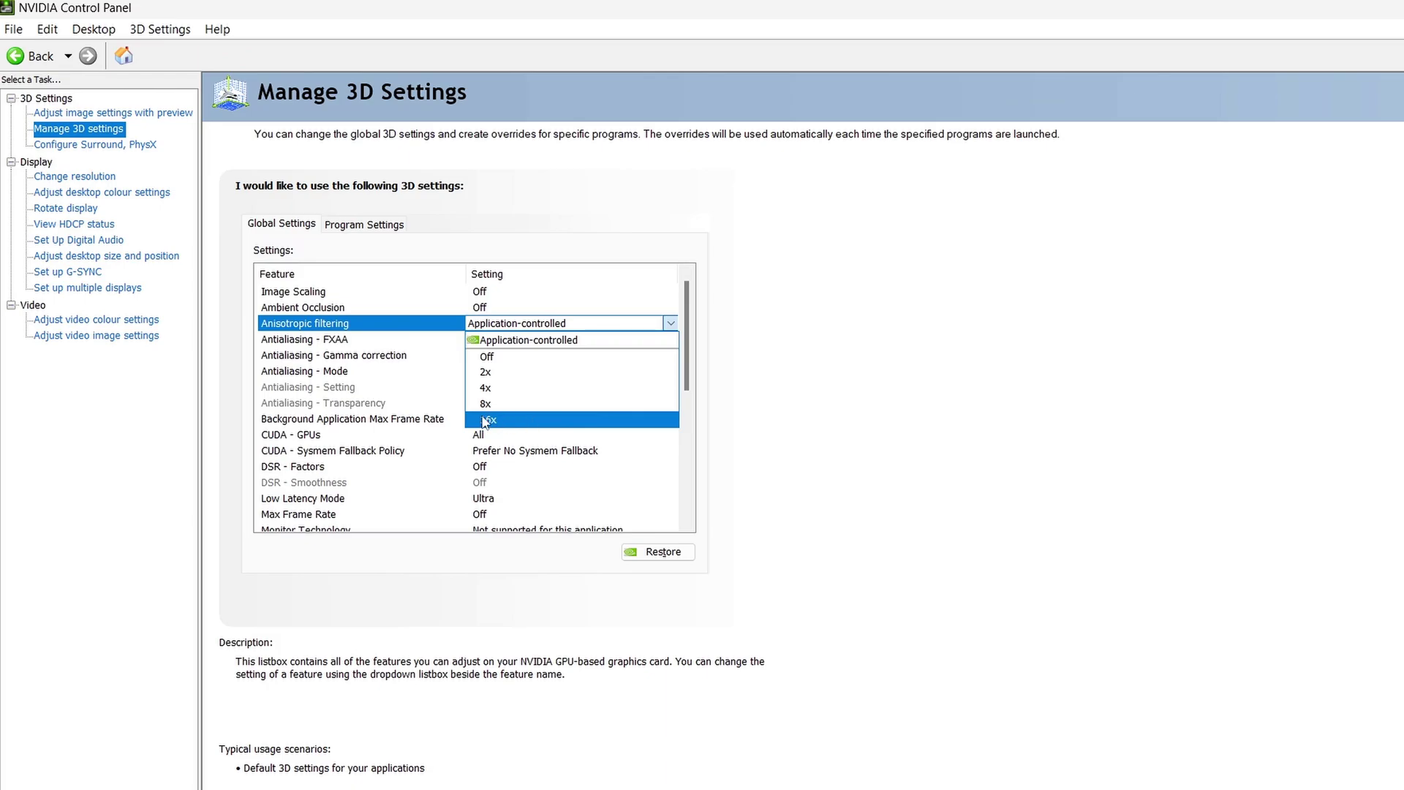
# Step: Leave Anisotropic filtering unchanged, keep CUDA - GPUs on All, and check DSR - Factors
pyautogui.press('Escape')
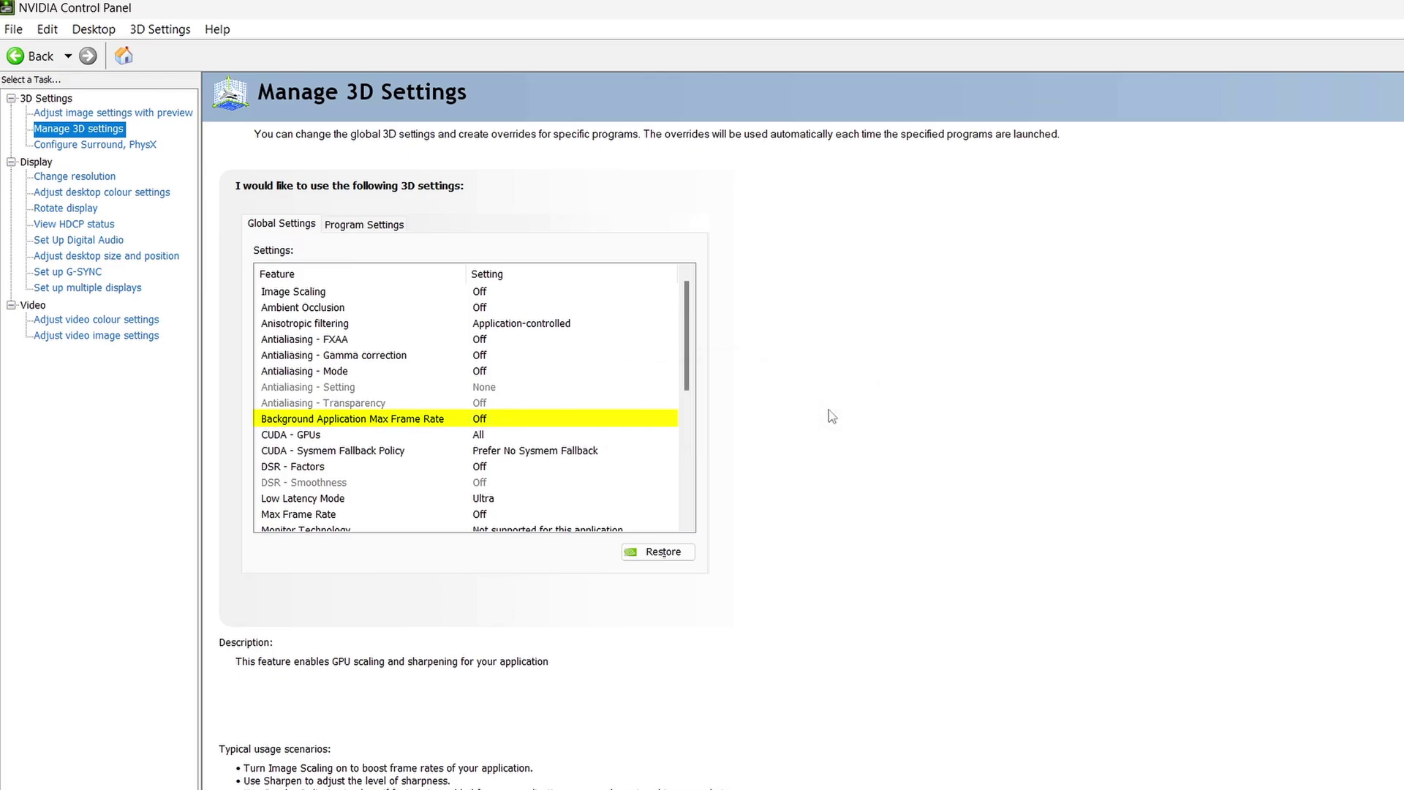
pyautogui.click(318, 419)
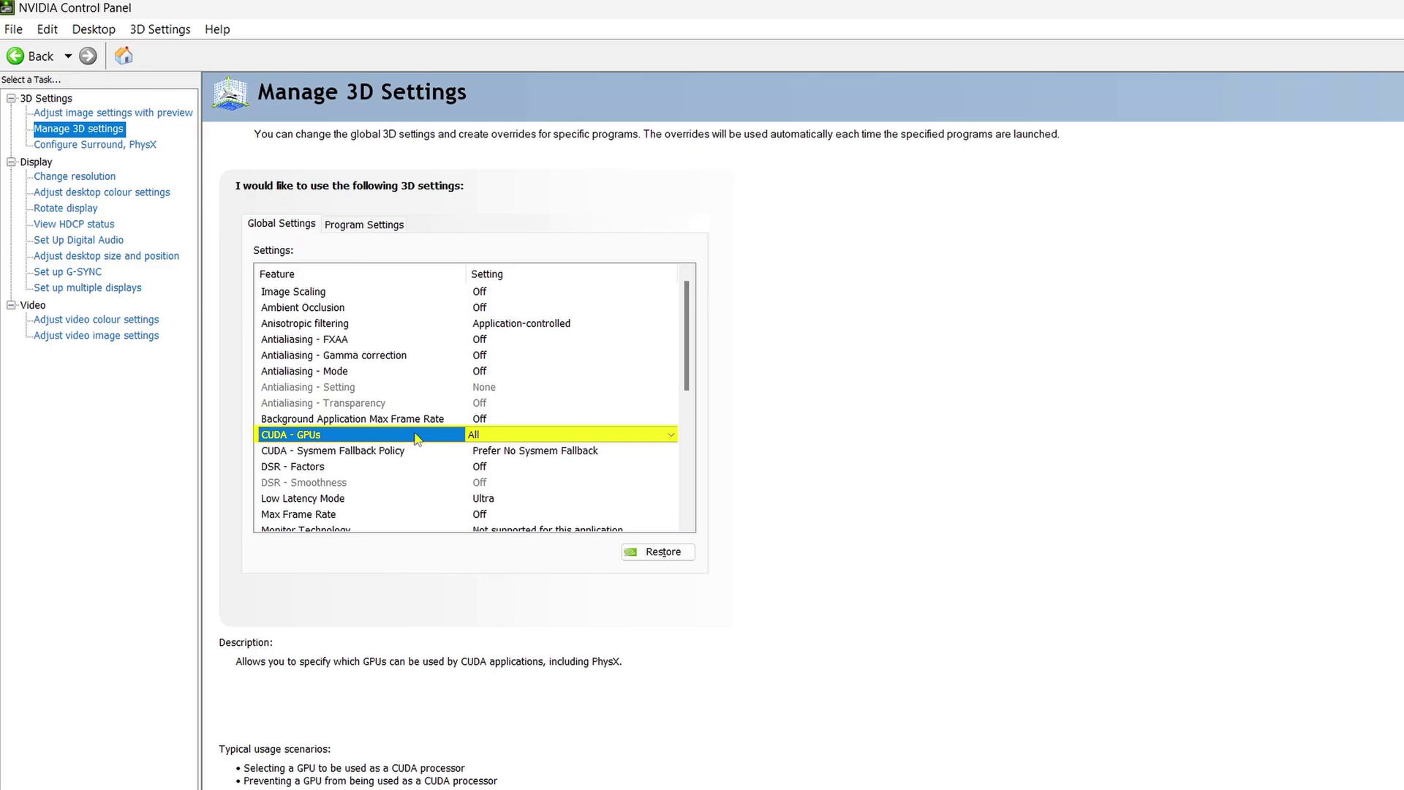
pyautogui.click(506, 434)
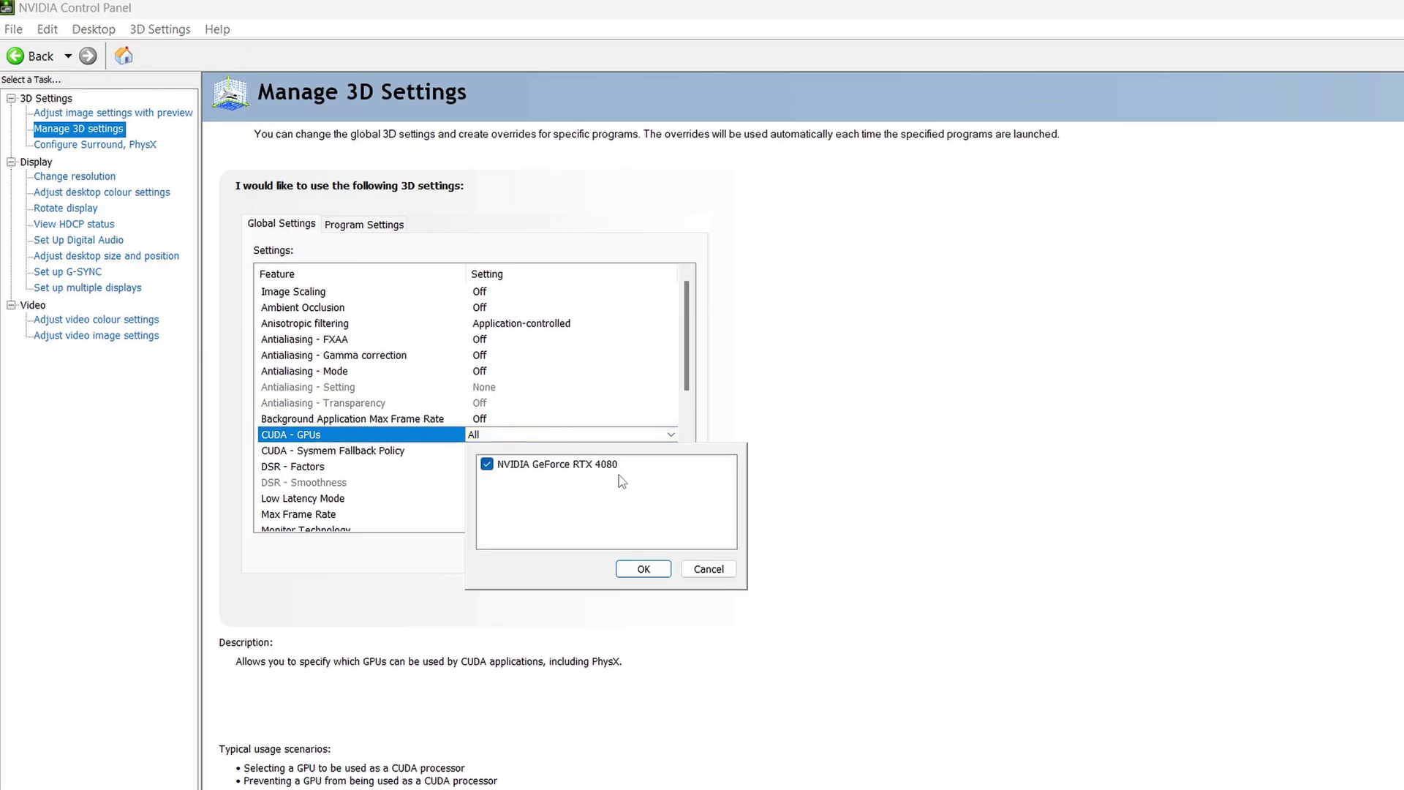
pyautogui.click(454, 449)
pyautogui.click(475, 467)
pyautogui.click(507, 468)
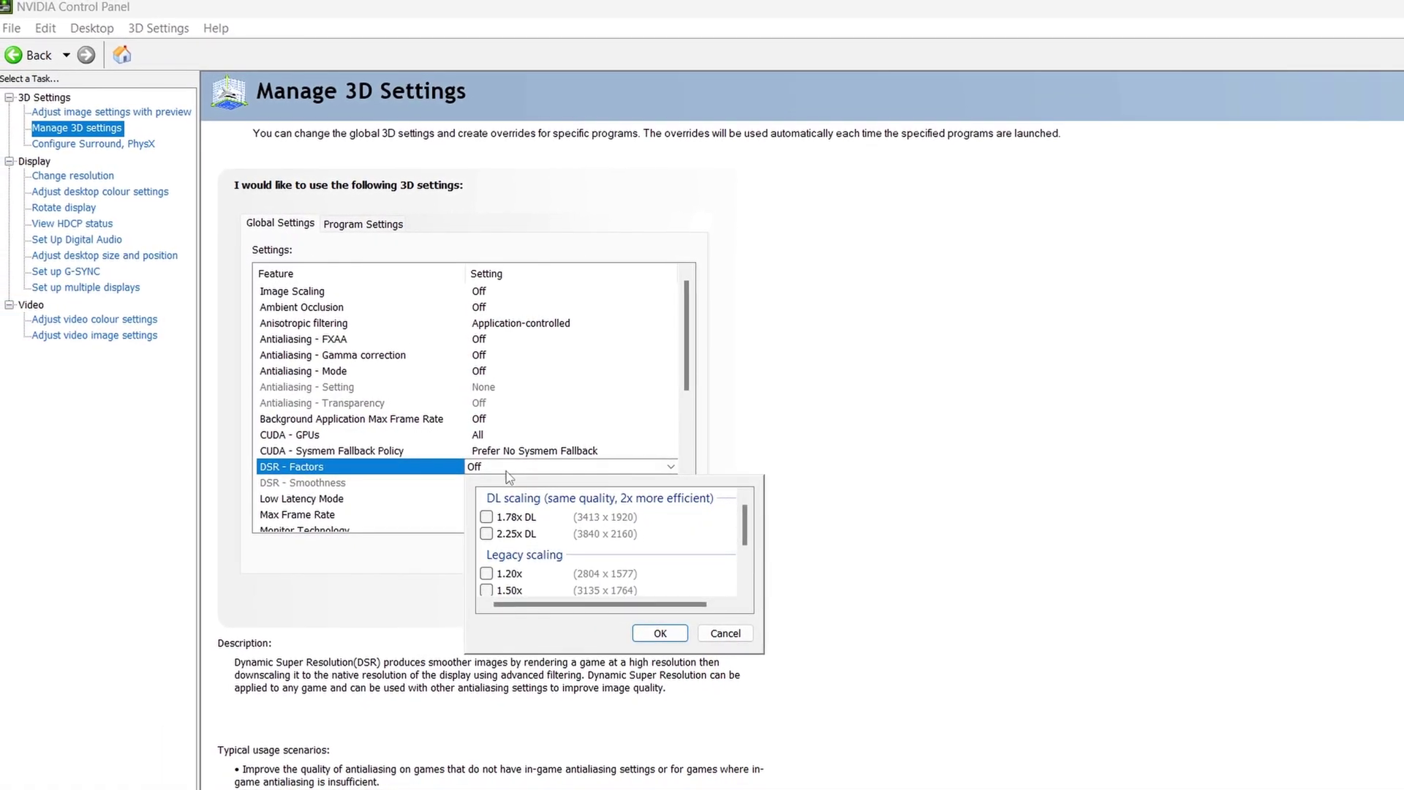
# Step: Leave DSR factors off and set Low Latency Mode to Ultra
pyautogui.click(692, 354)
pyautogui.scroll(-2, 360, 410)
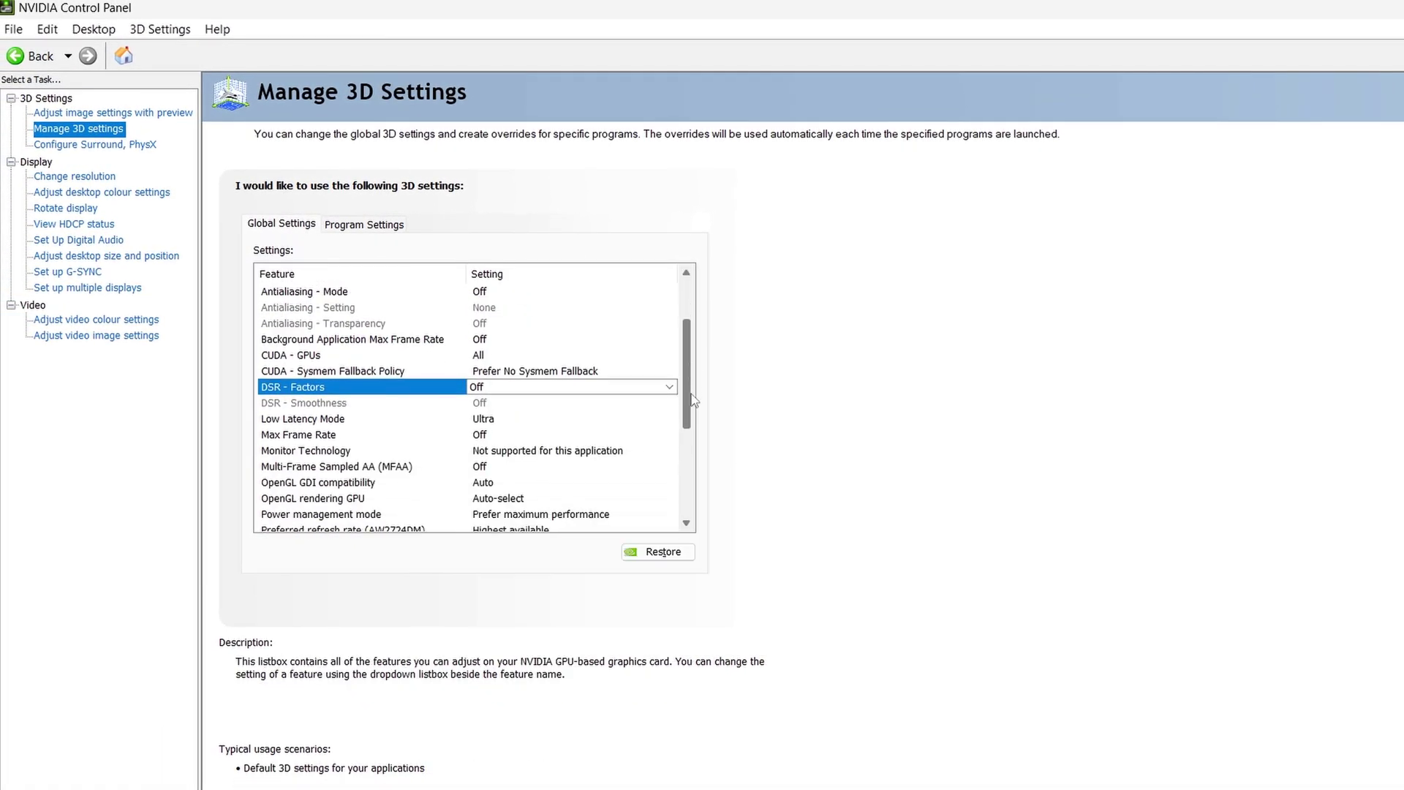
pyautogui.click(540, 404)
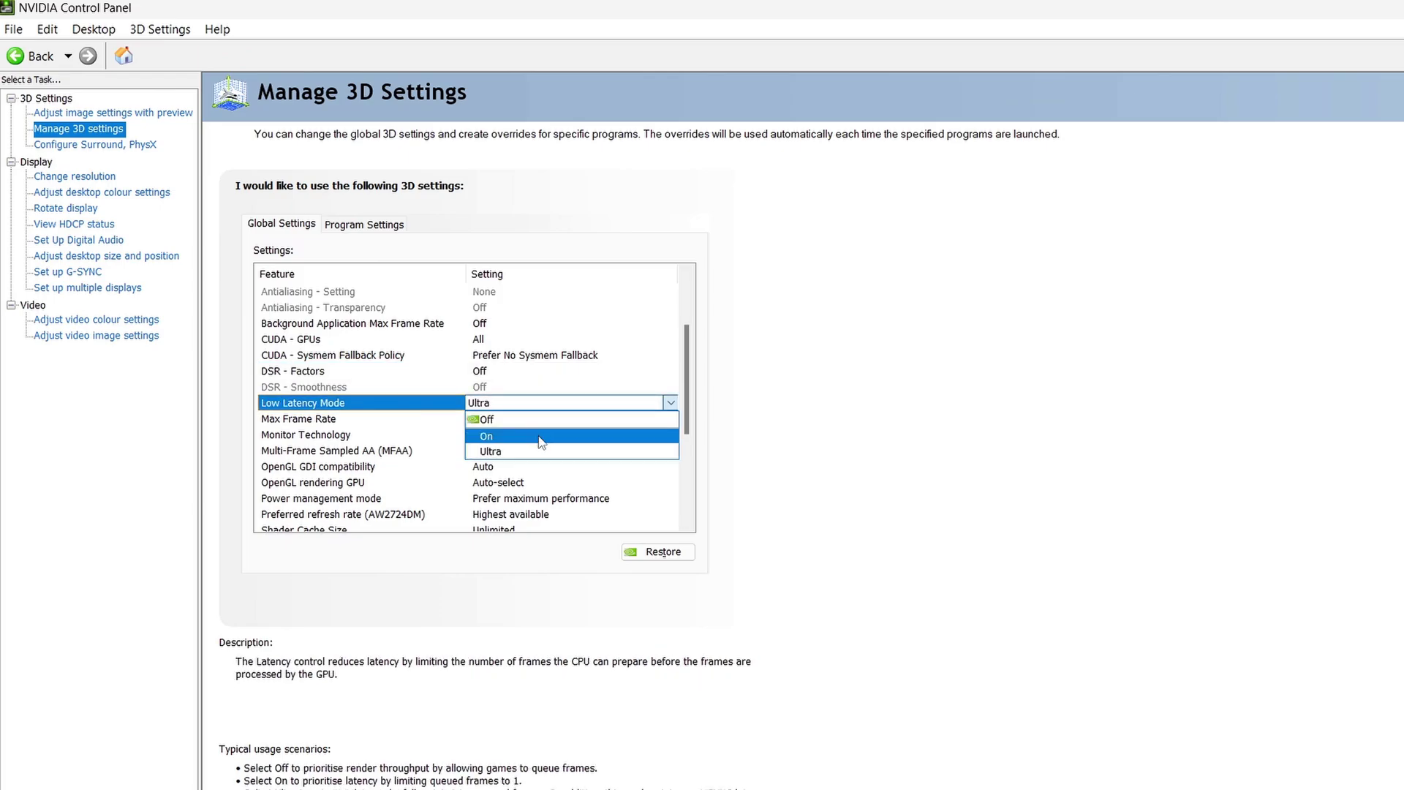
pyautogui.click(512, 451)
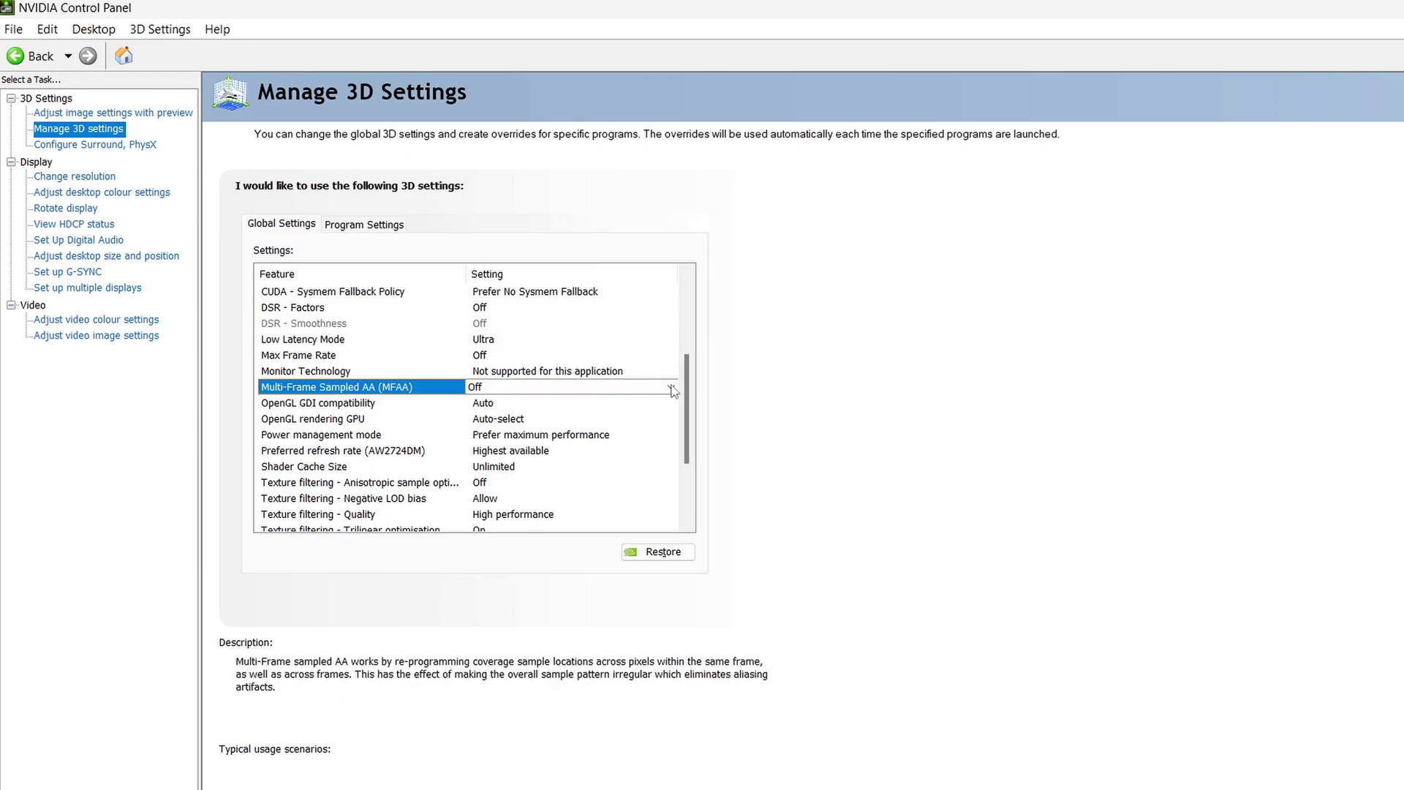
# Step: Set Prefer maximum performance power, Unlimited shader cache and High performance texture filtering quality
pyautogui.scroll(-1, 673, 392)
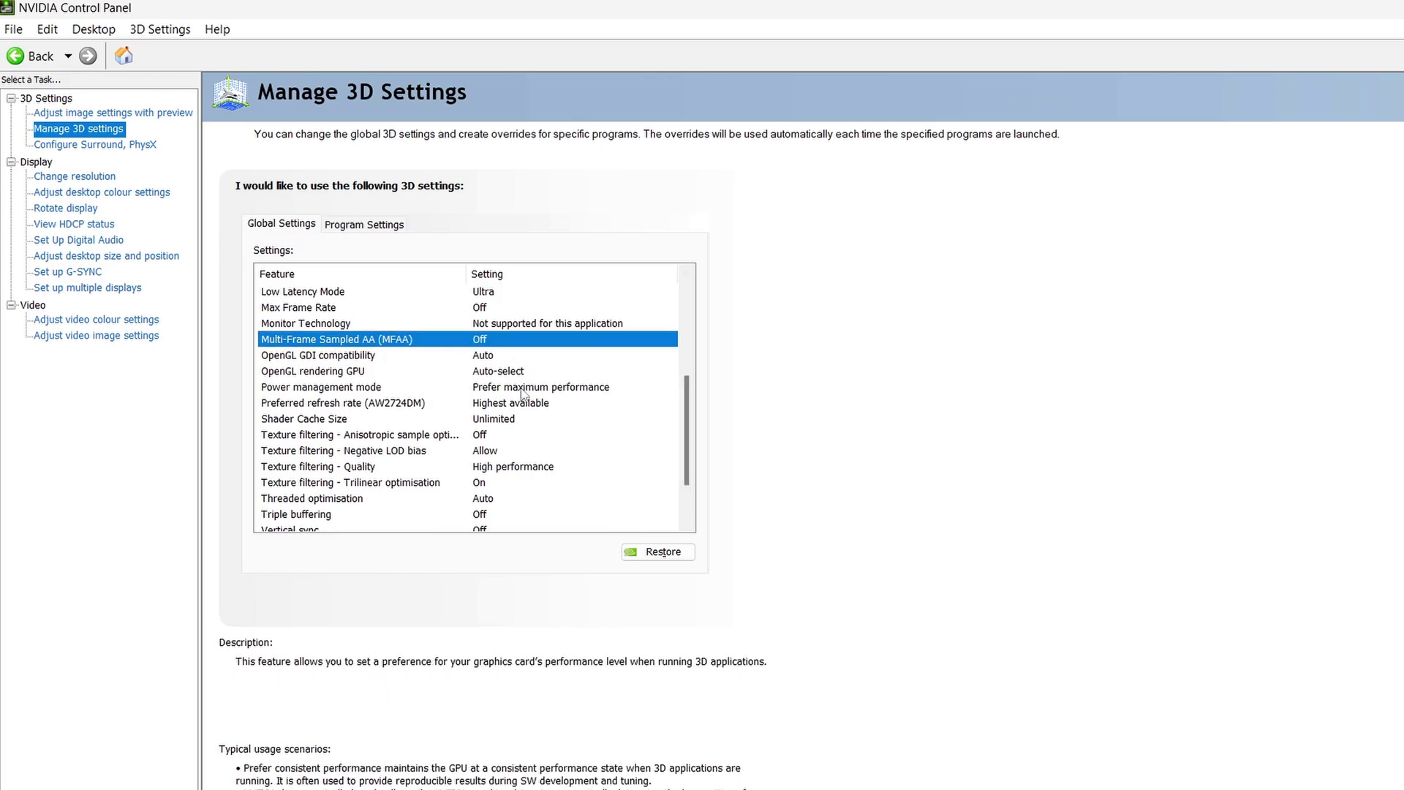
pyautogui.click(524, 387)
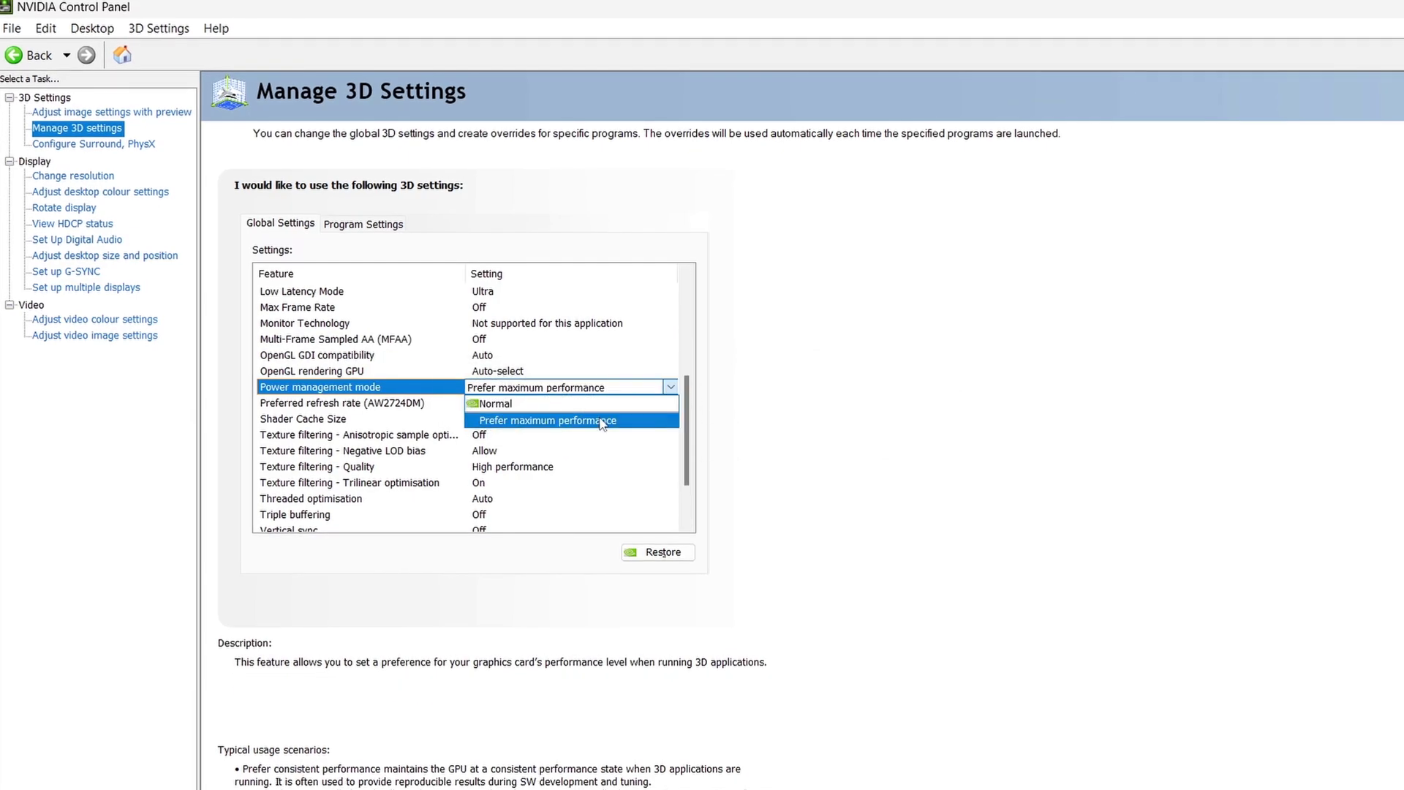
pyautogui.click(512, 430)
pyautogui.click(369, 406)
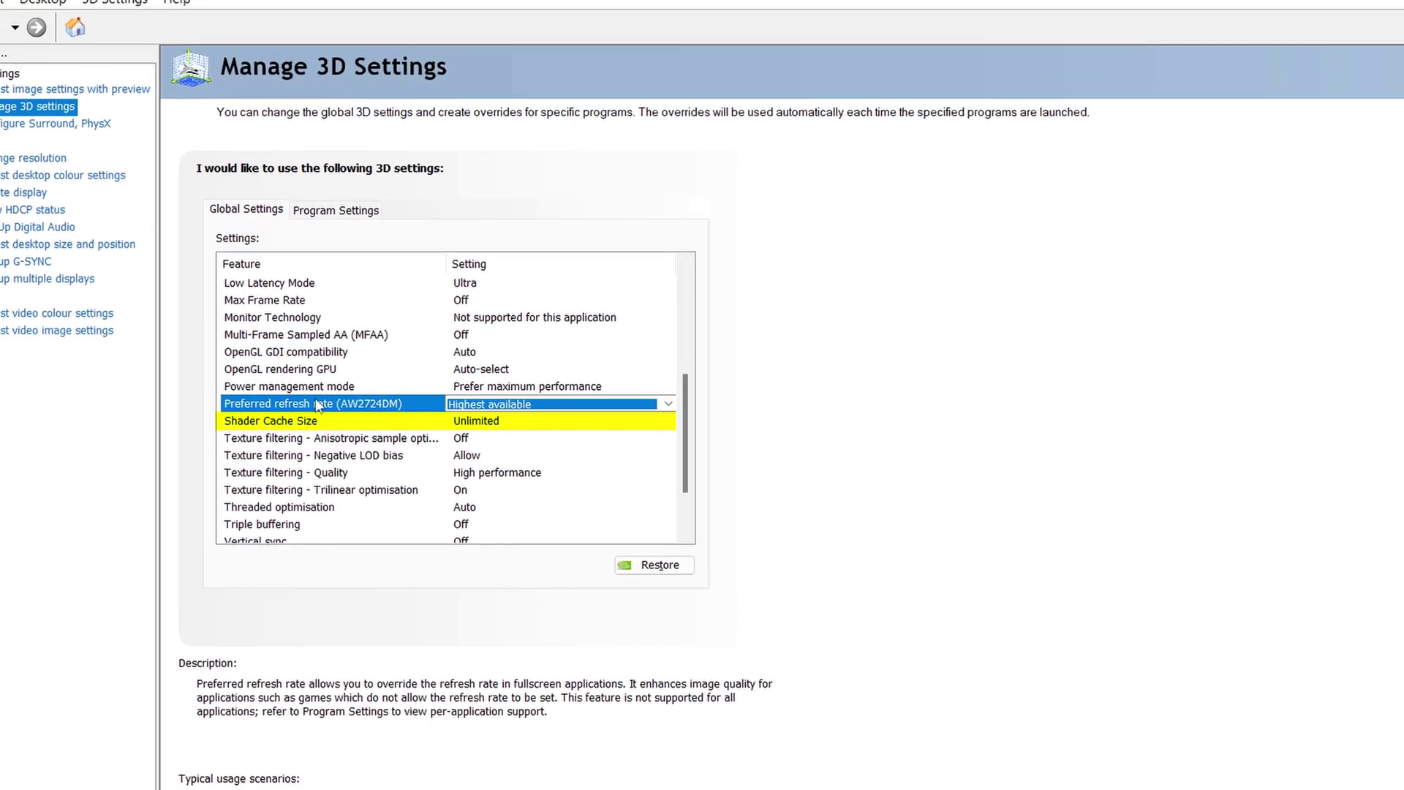
pyautogui.click(466, 421)
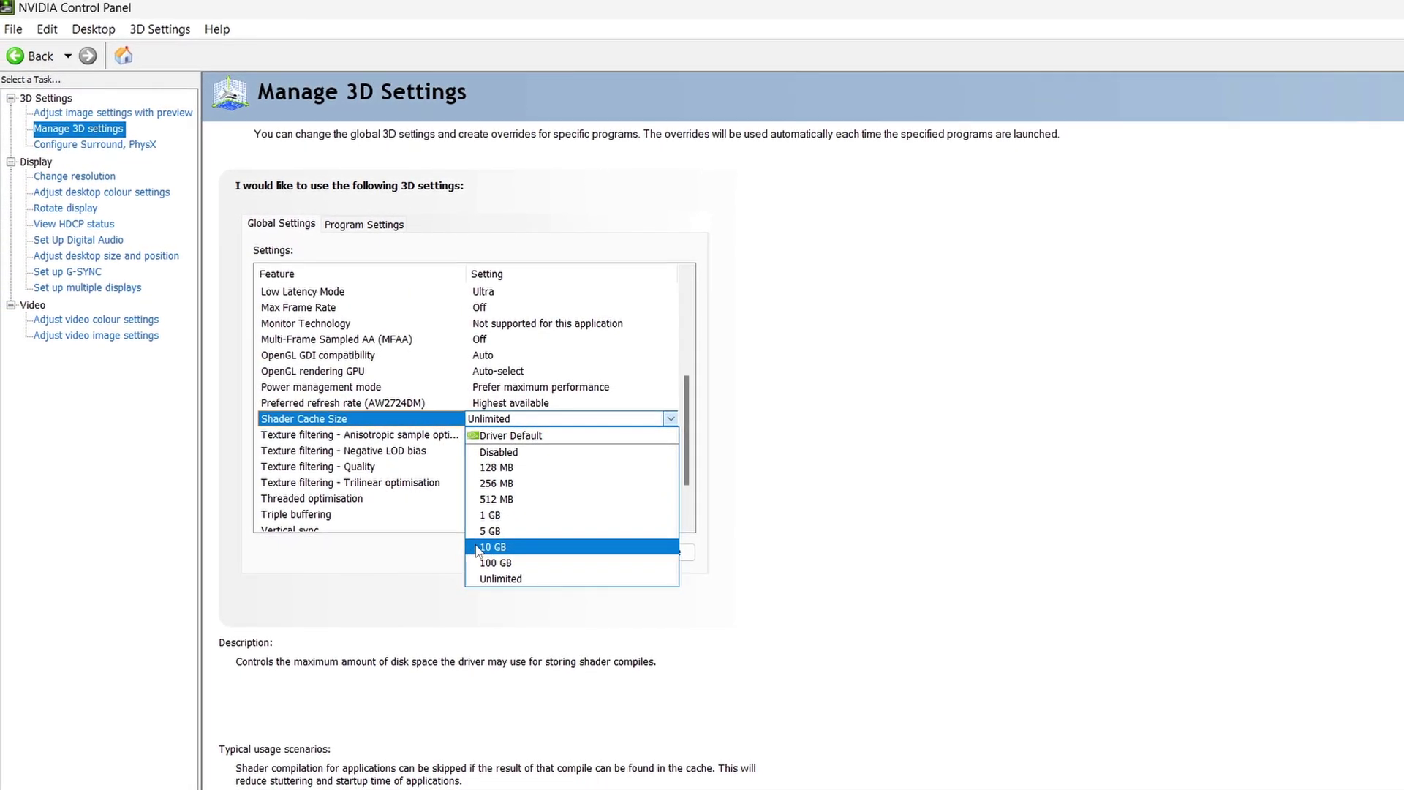
pyautogui.click(686, 424)
pyautogui.moveTo(685, 424); pyautogui.dragTo(686, 453)
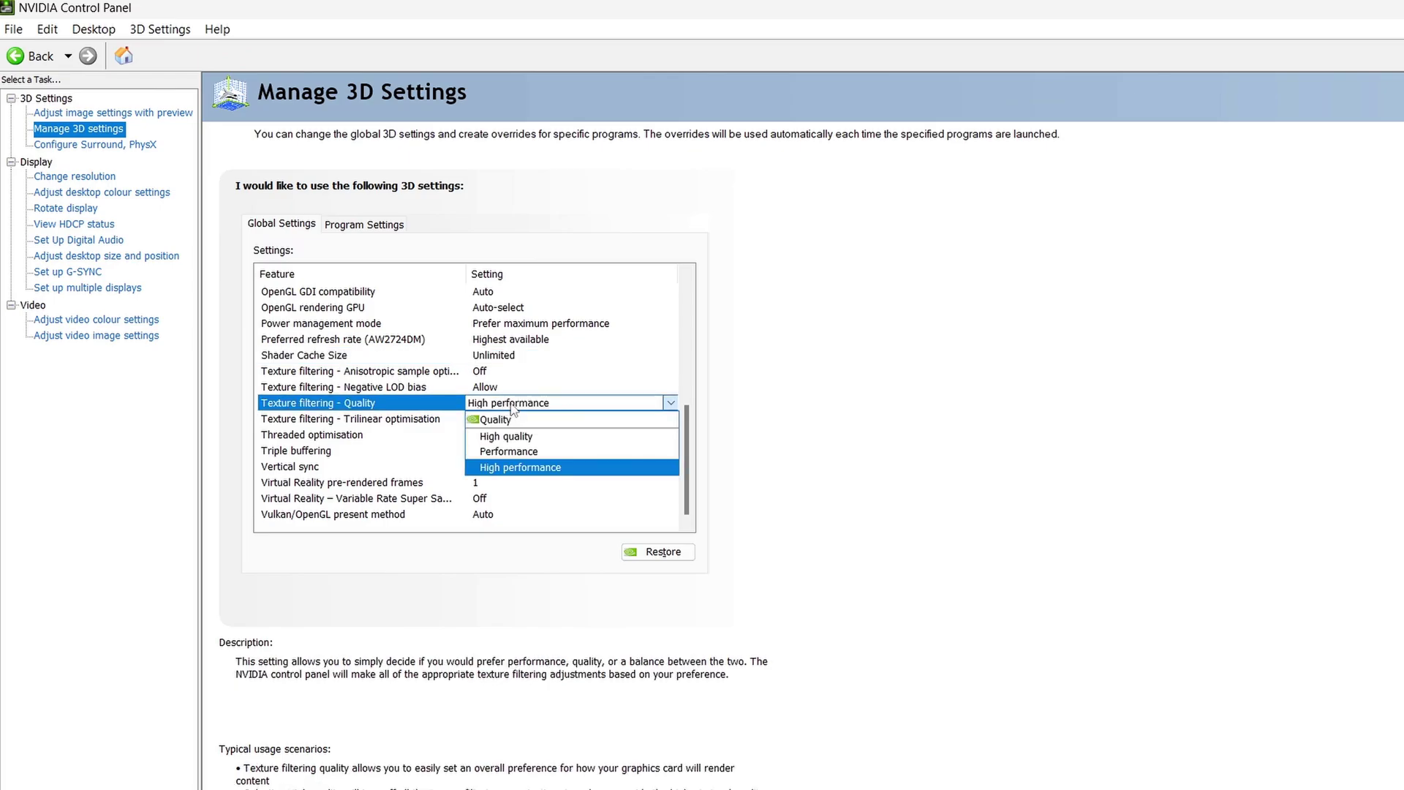
pyautogui.click(512, 411)
pyautogui.click(338, 436)
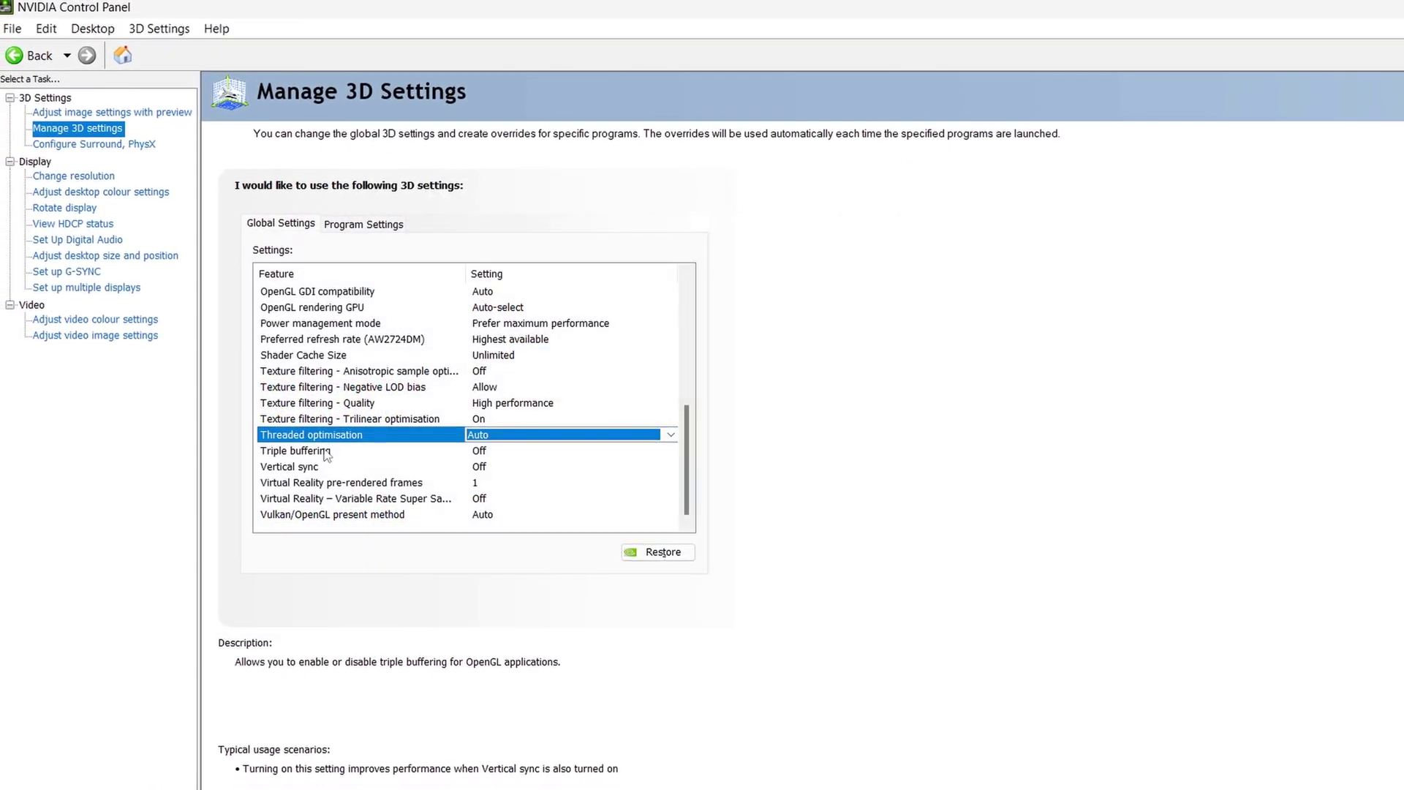
# Step: Keep Triple buffering set to Off
pyautogui.click(323, 450)
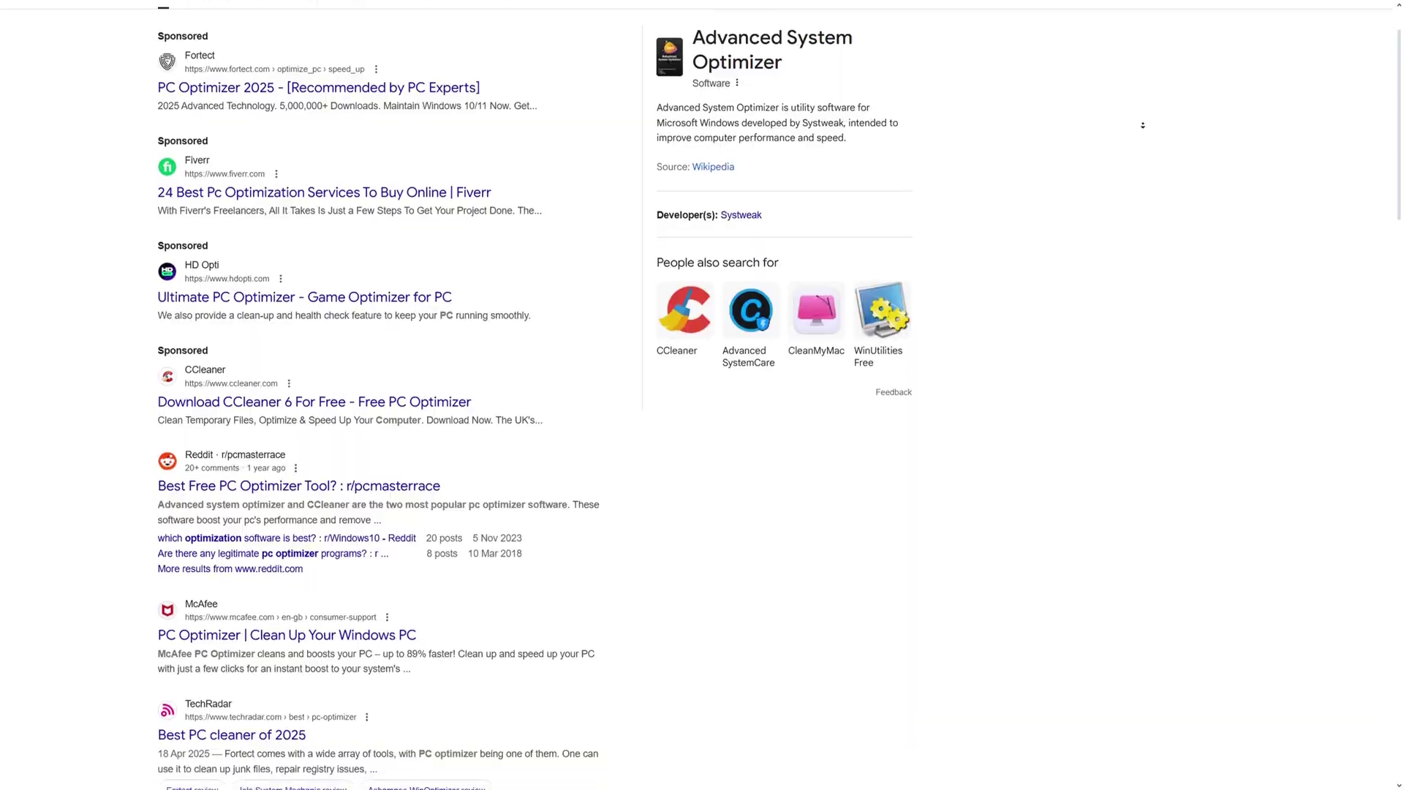
# Step: Scroll the Google PC optimizer results down to the Hone entry
pyautogui.scroll(-9, 1143, 125)
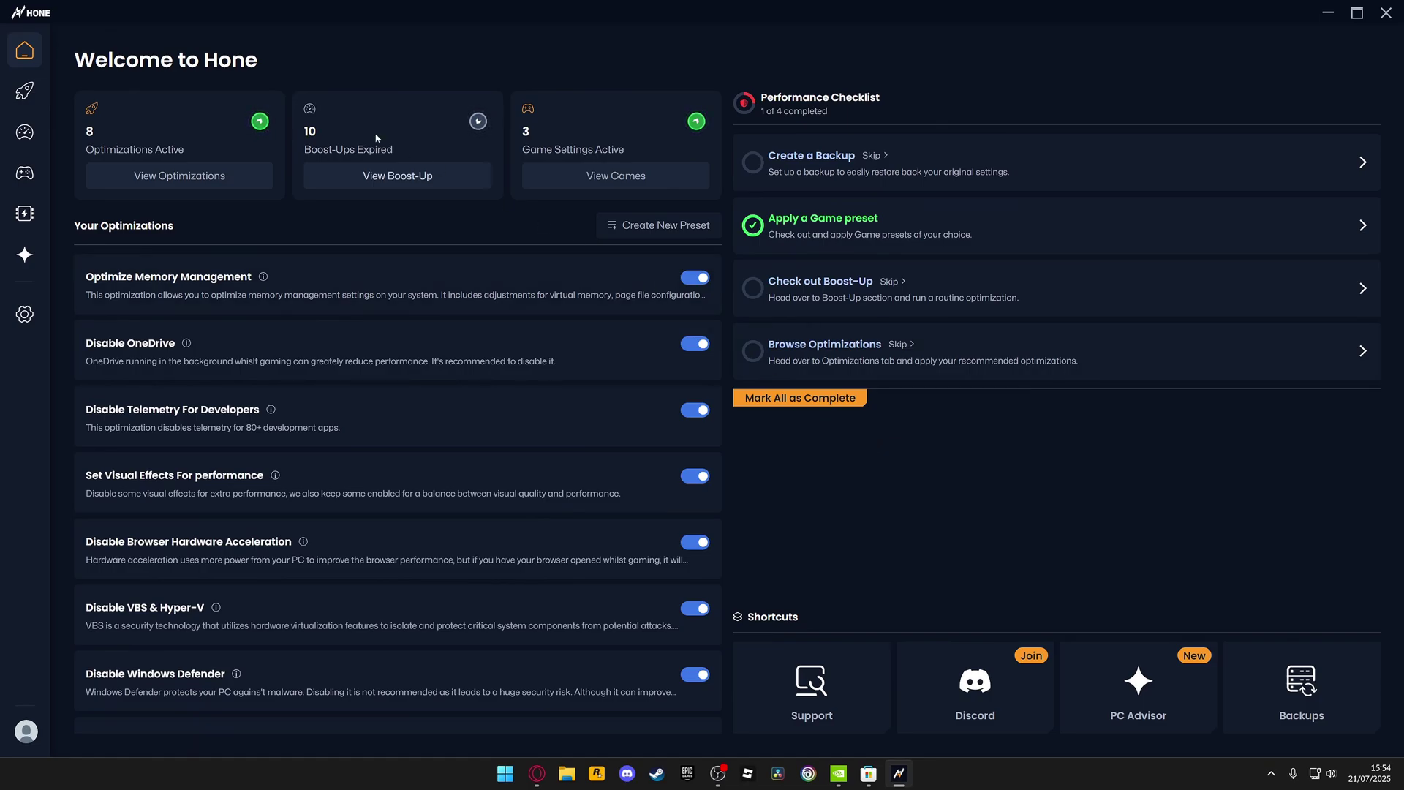
# Step: Filter Hone's optimizations list by 'General' to show the Windows, Privacy and NVIDIA optimizations
pyautogui.click(32, 93)
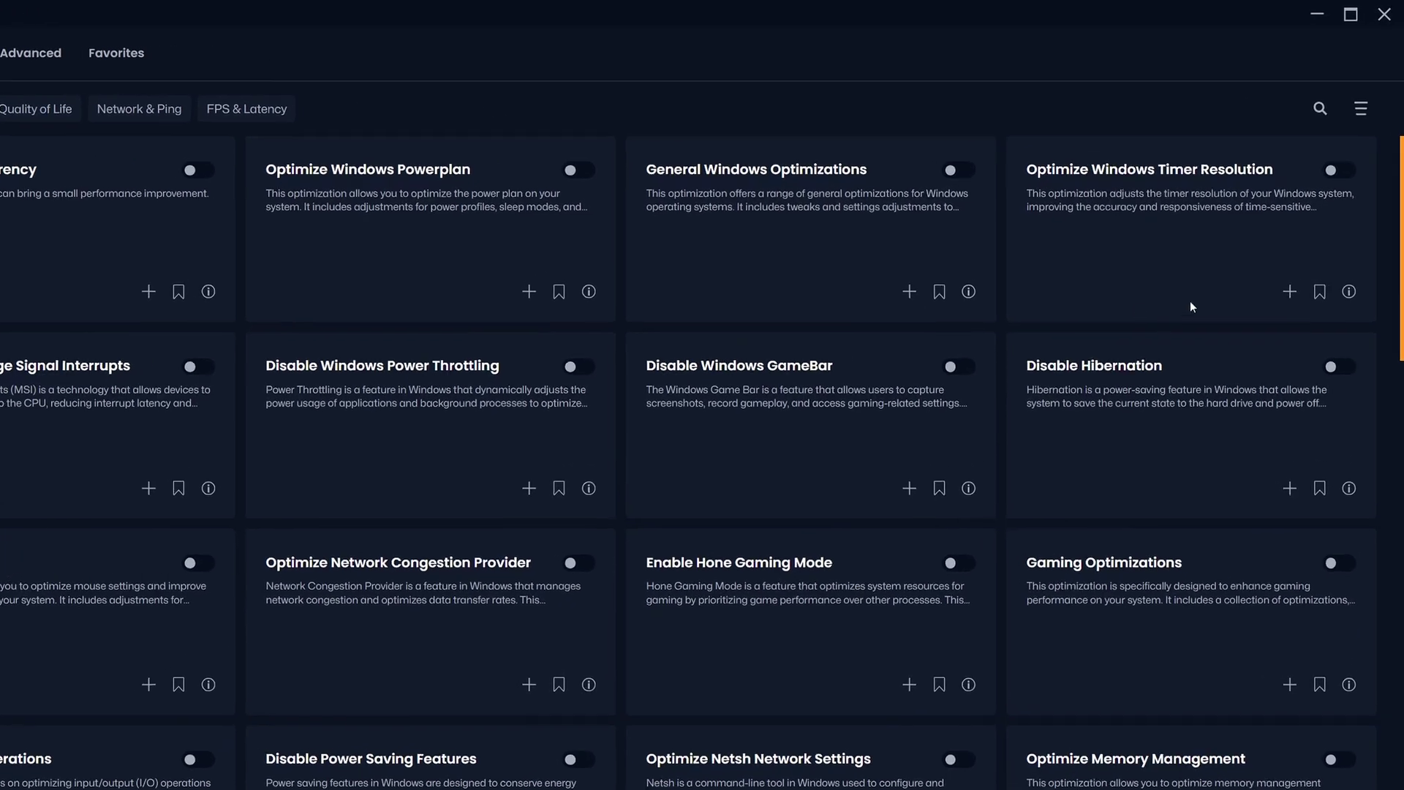
pyautogui.click(1320, 121)
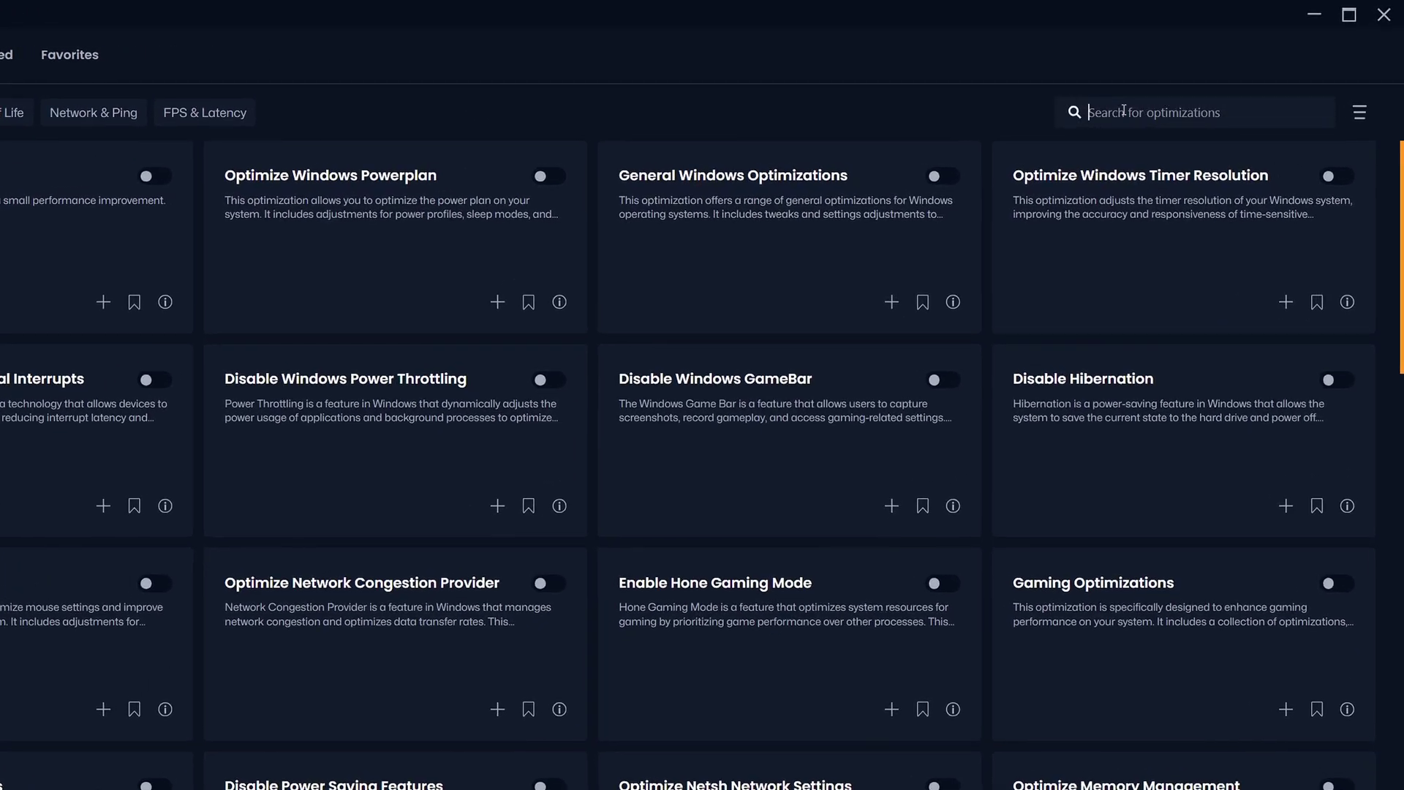
pyautogui.write('General')
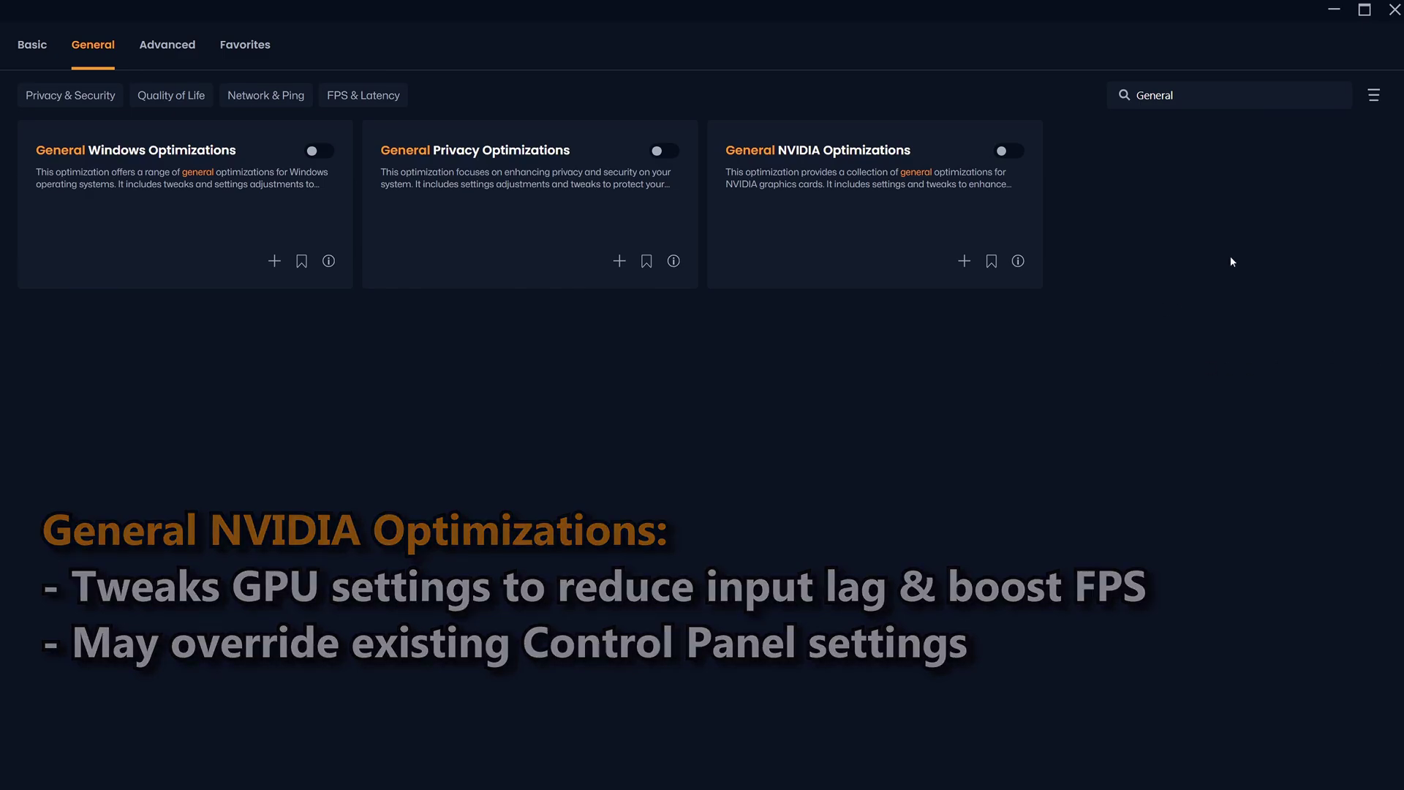
# Step: Search 'Memor' and 'Operations' to switch on Optimize Memory Management and Optimize I/O Operations
pyautogui.doubleClick(1192, 98)
pyautogui.write('Memor')
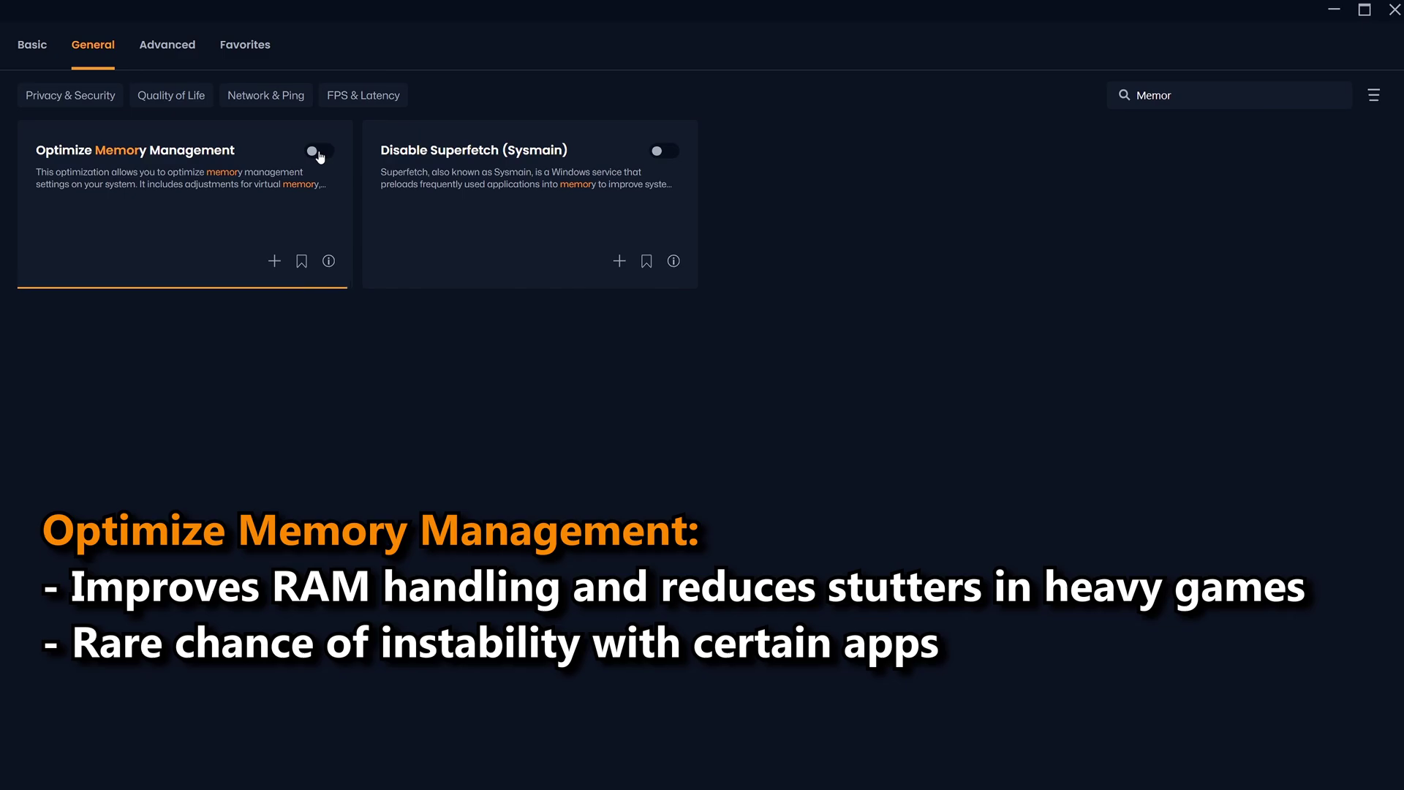
pyautogui.click(319, 151)
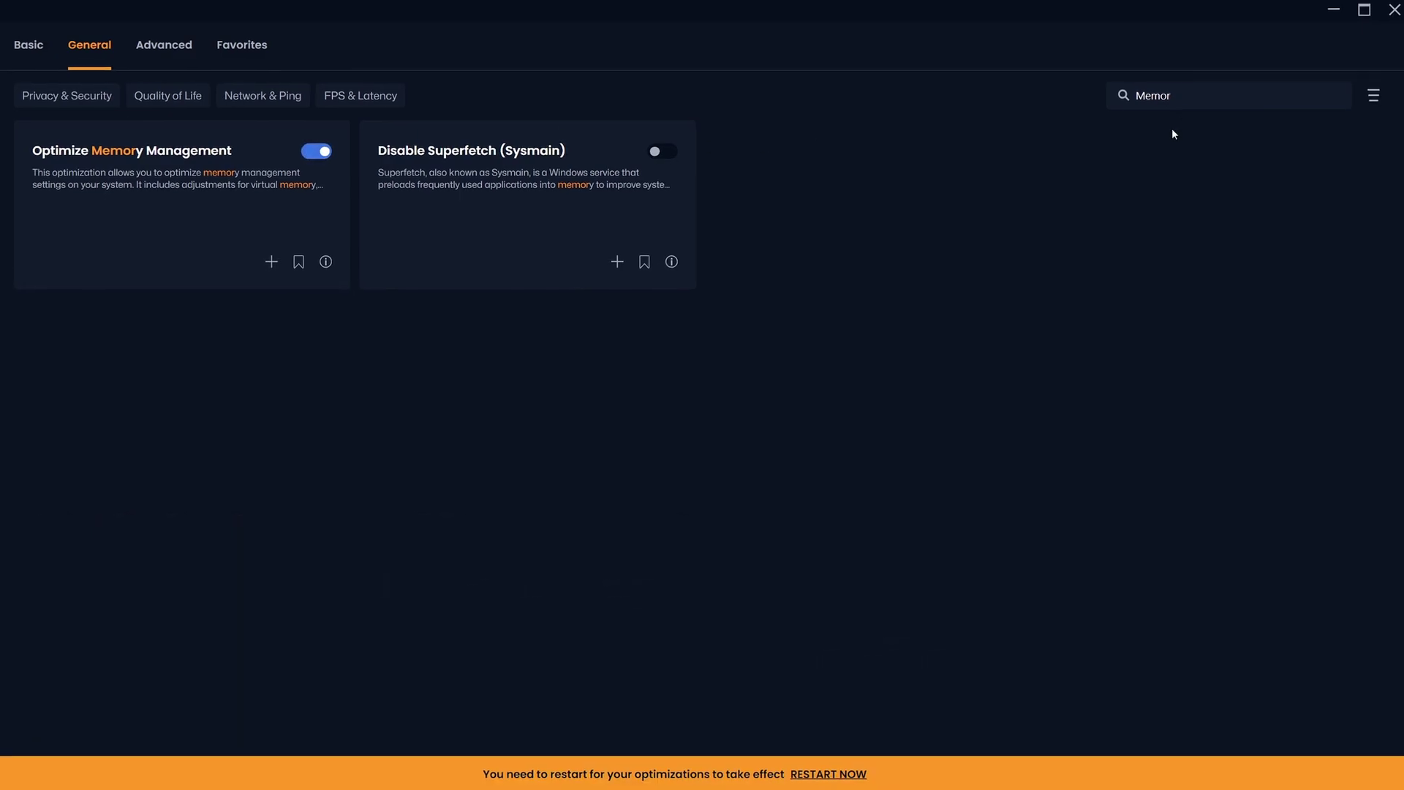
pyautogui.doubleClick(1148, 95)
pyautogui.write('Operations')
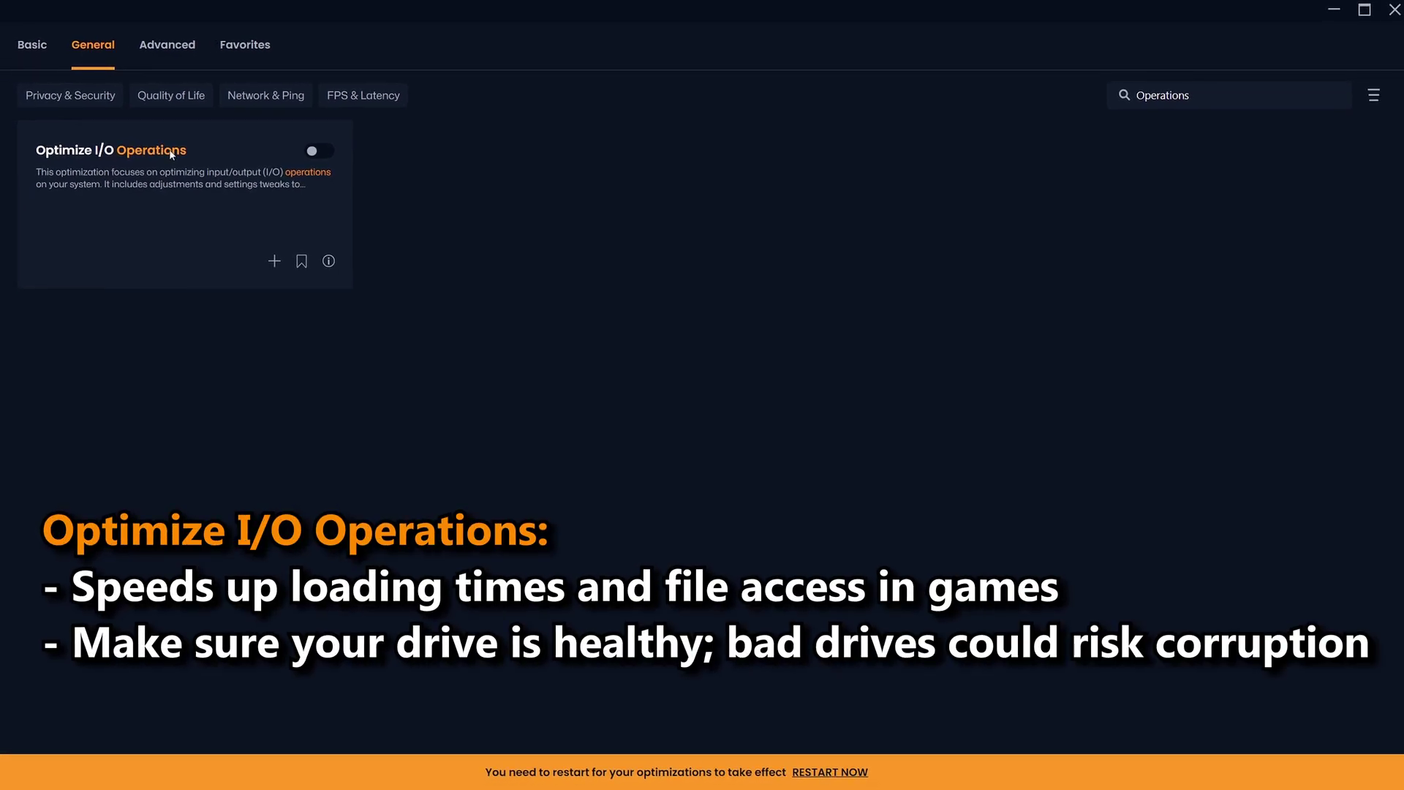
pyautogui.click(326, 158)
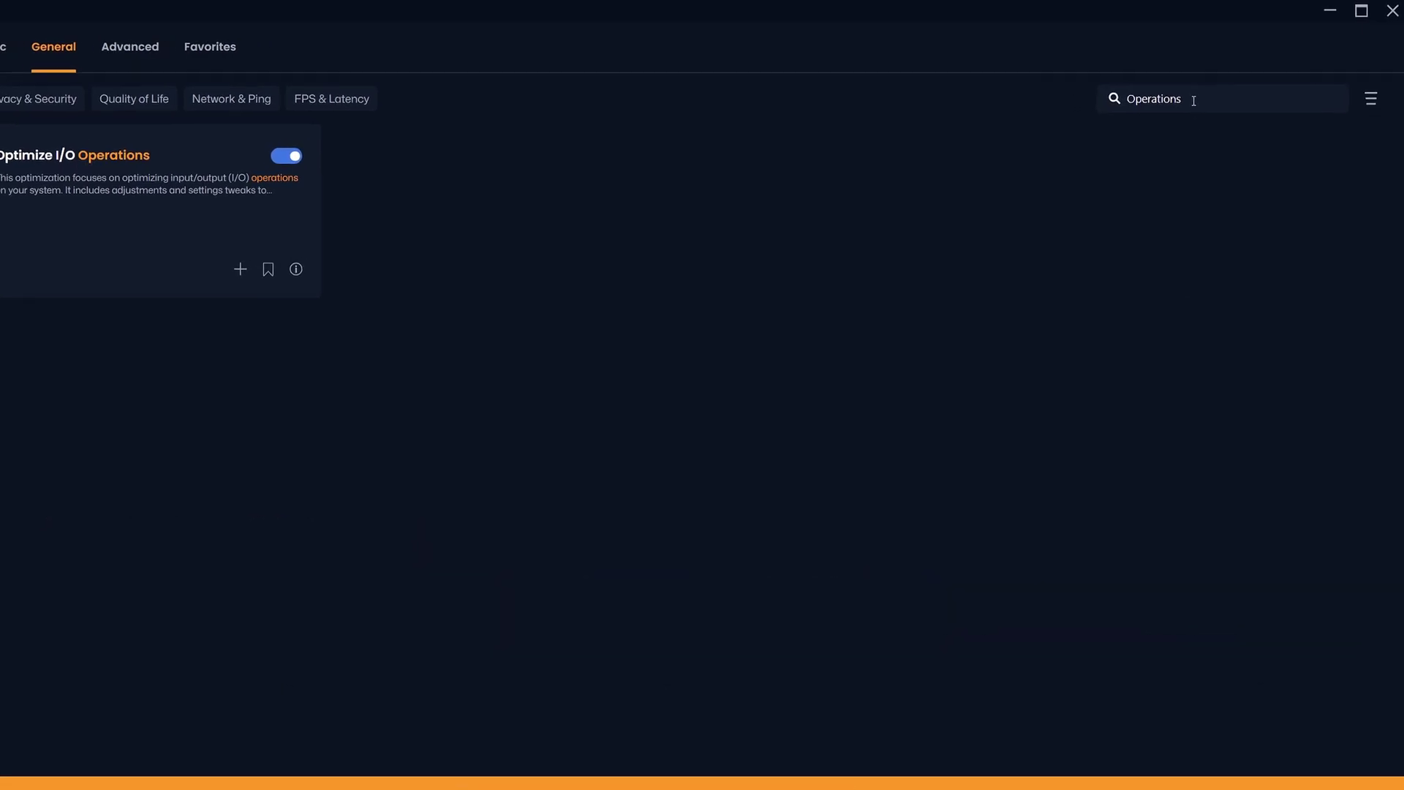
# Step: Search 'MSI' and 'Timer' to switch on Optimize Message Signal Interrupts and Disable Windows Power Throttling
pyautogui.doubleClick(1193, 100)
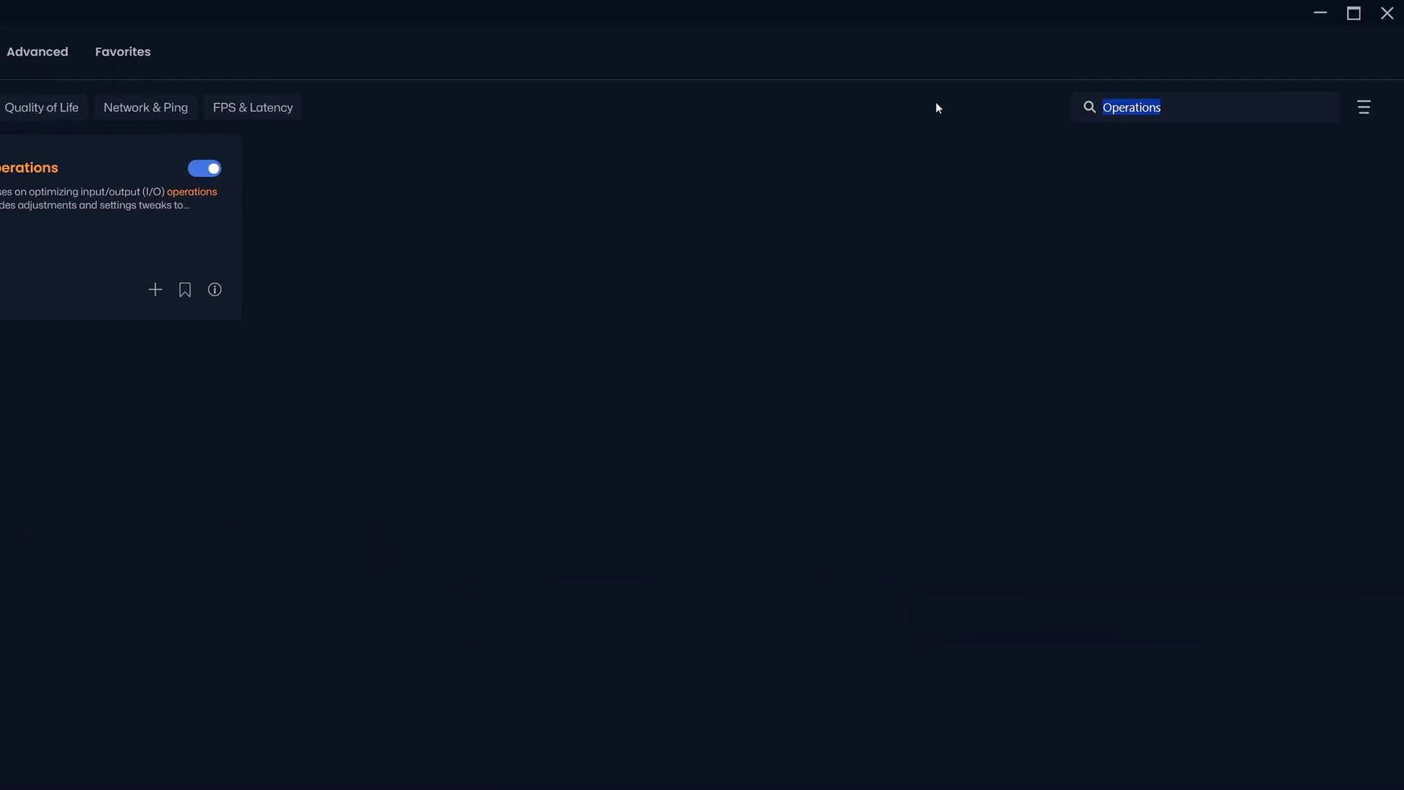
pyautogui.write('MSI')
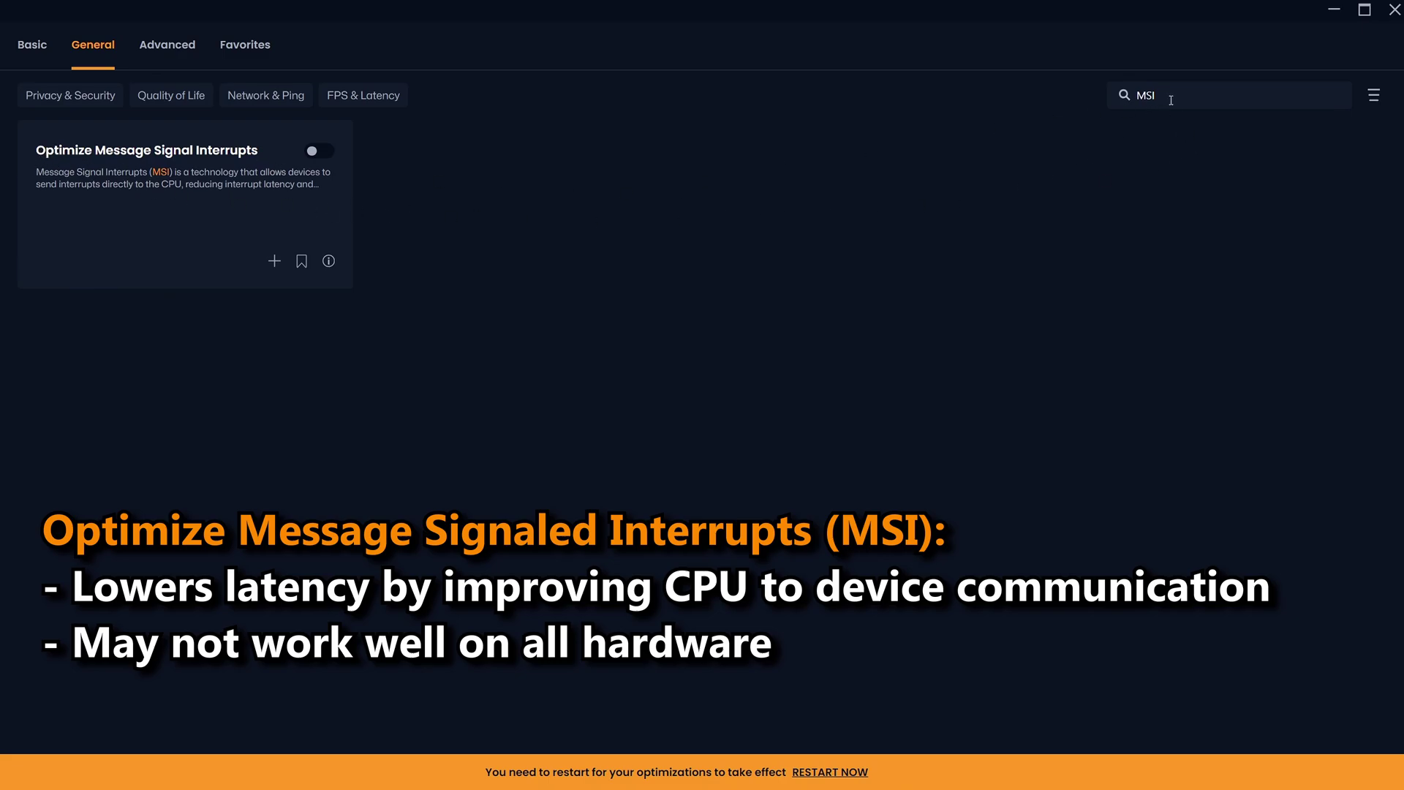
pyautogui.click(318, 151)
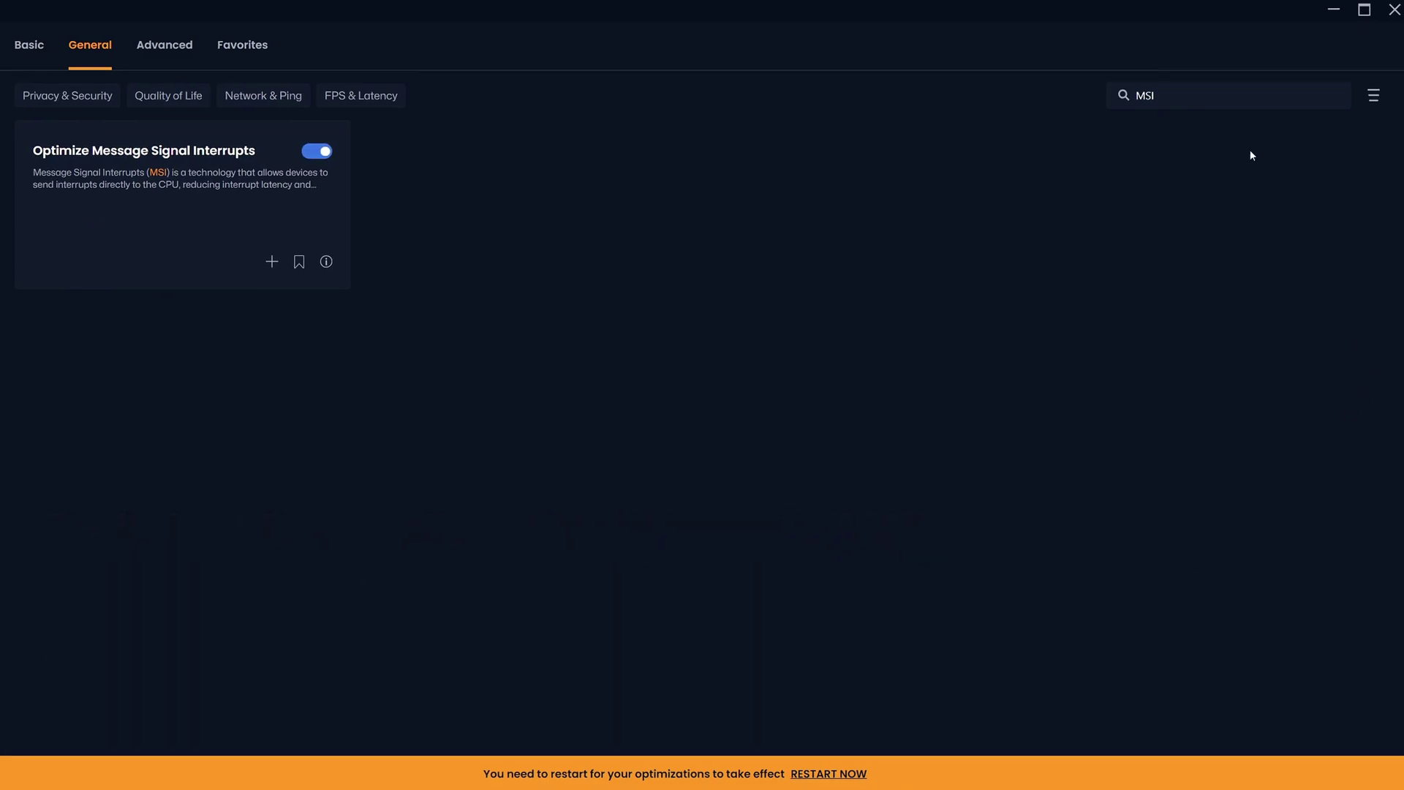
pyautogui.moveTo(1163, 96); pyautogui.dragTo(1093, 99)
pyautogui.write('Timer')
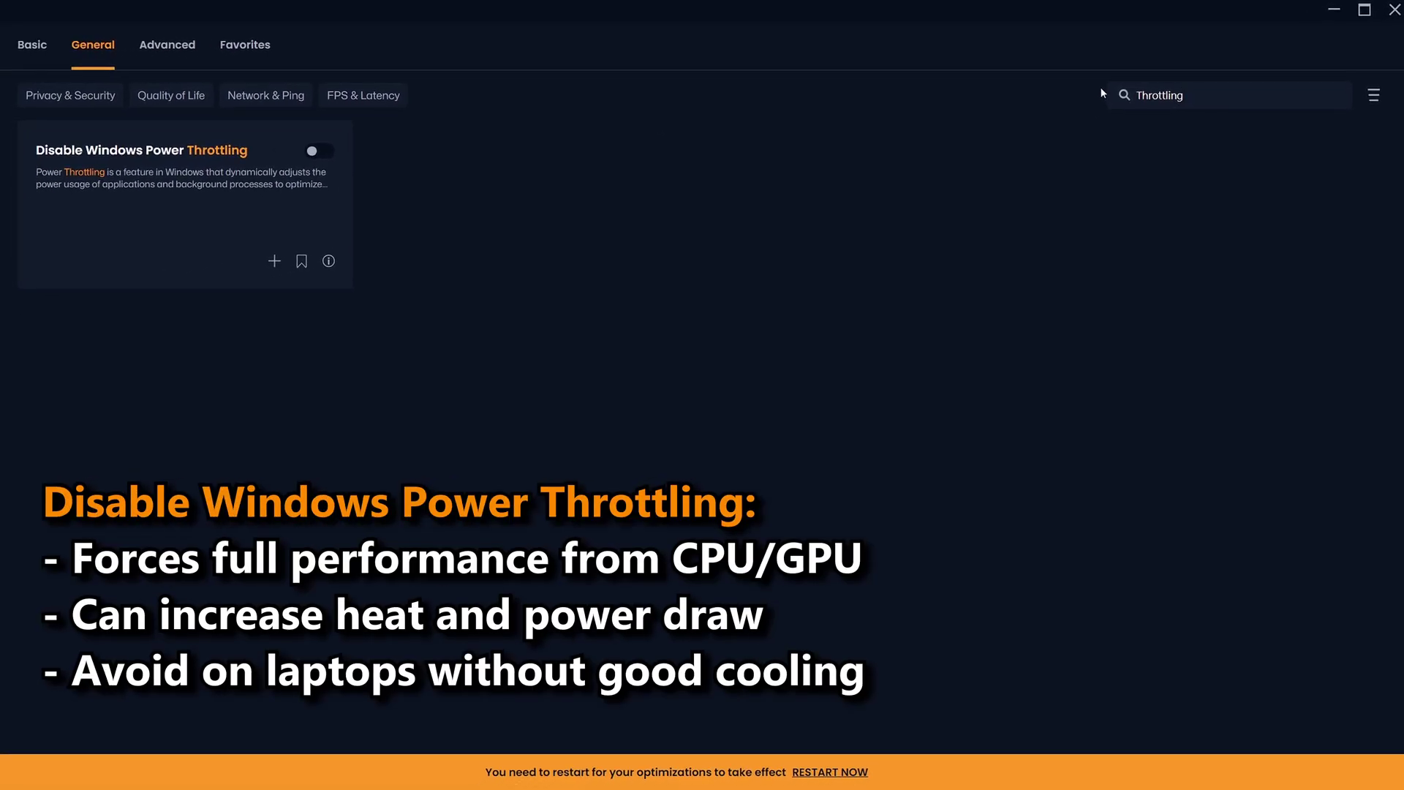
pyautogui.click(311, 152)
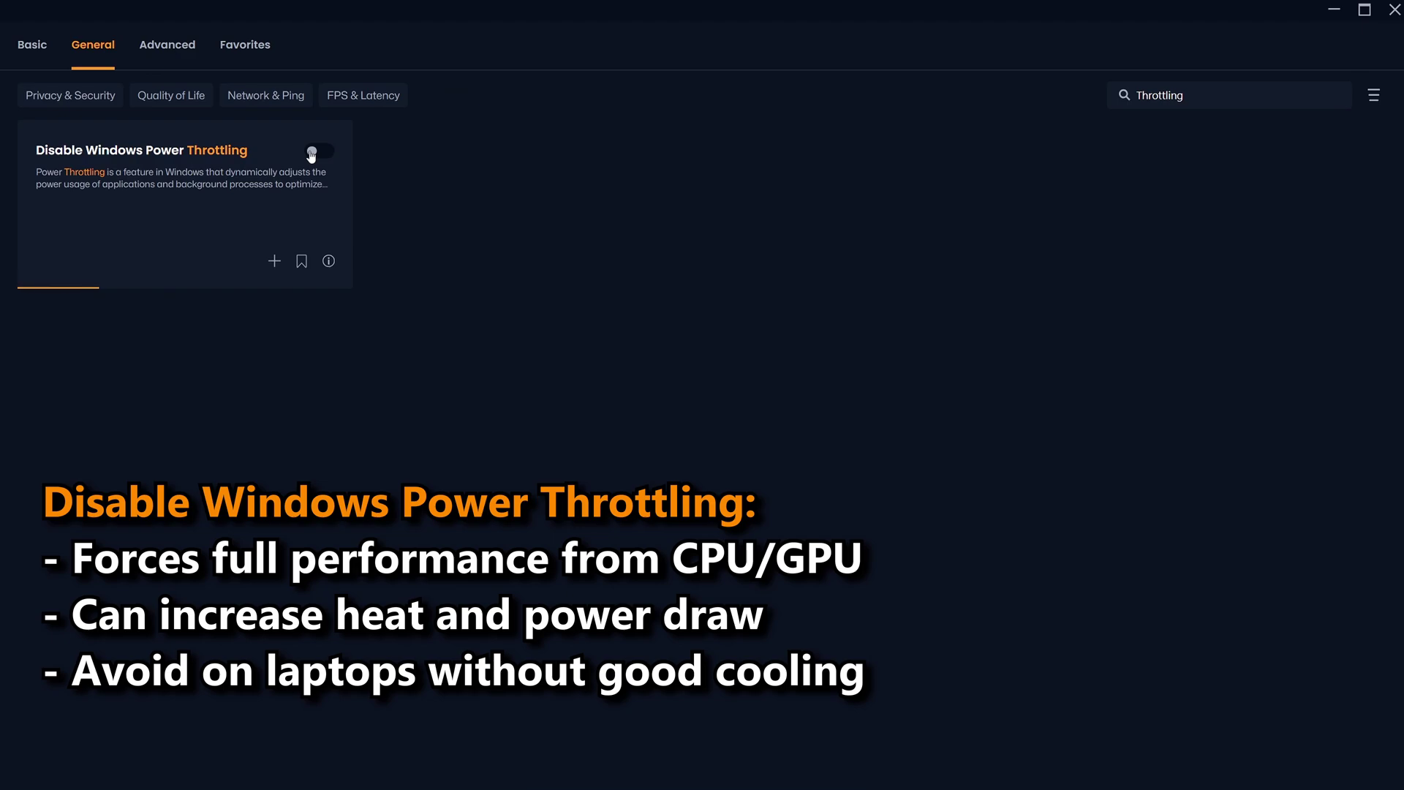